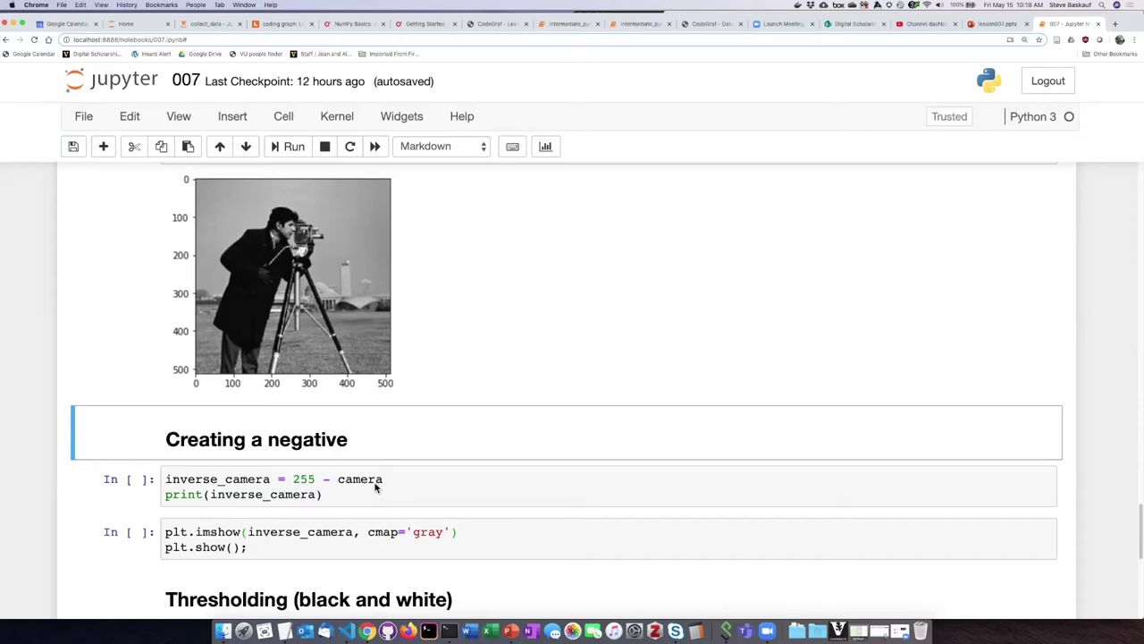
# - Run the inverse_camera cell to print the inverted pixel array
pyautogui.click(278, 483)
pyautogui.click(287, 146)
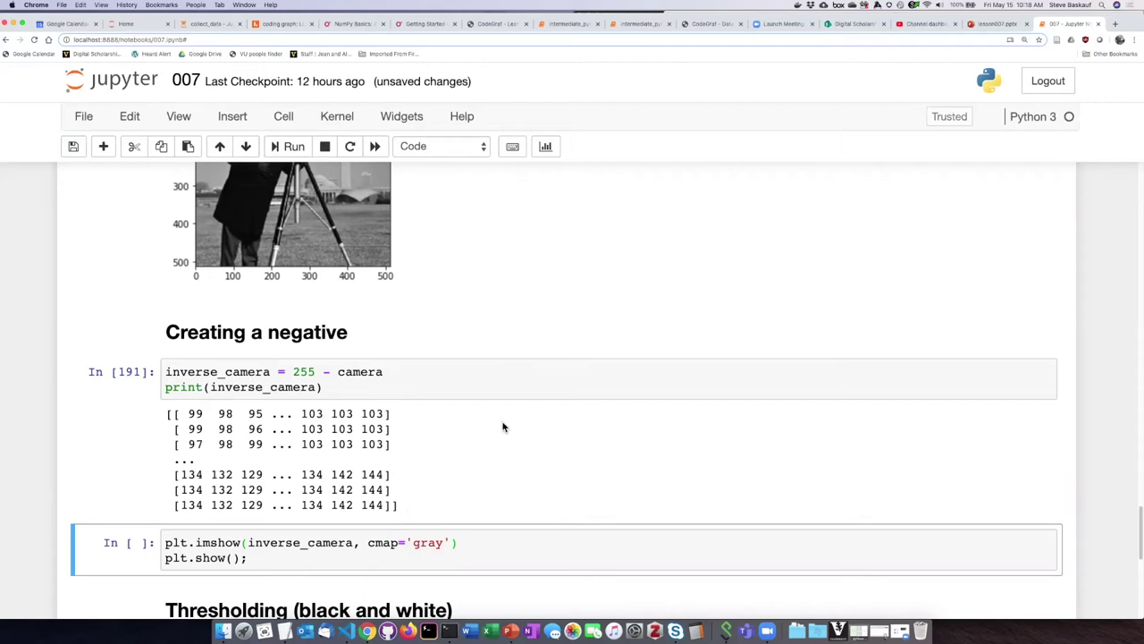
pyautogui.scroll(-1, 506, 434)
pyautogui.scroll(-2, 506, 433)
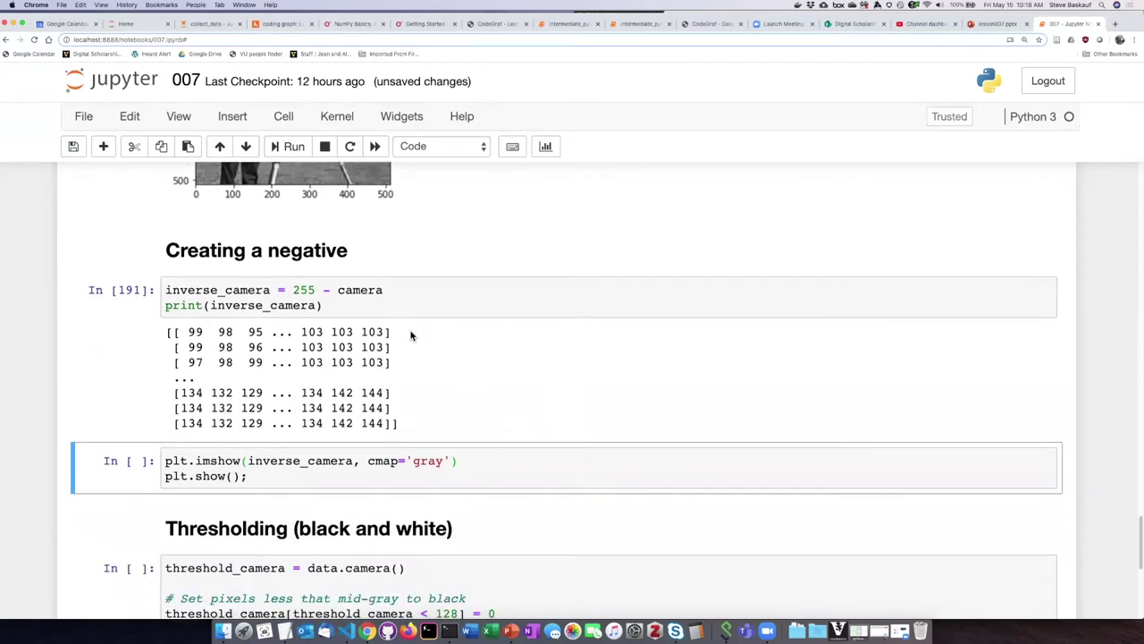
# - Display the camera photo as a negative with plt.imshow and highlight the '255 - camera' subtraction
pyautogui.click(295, 149)
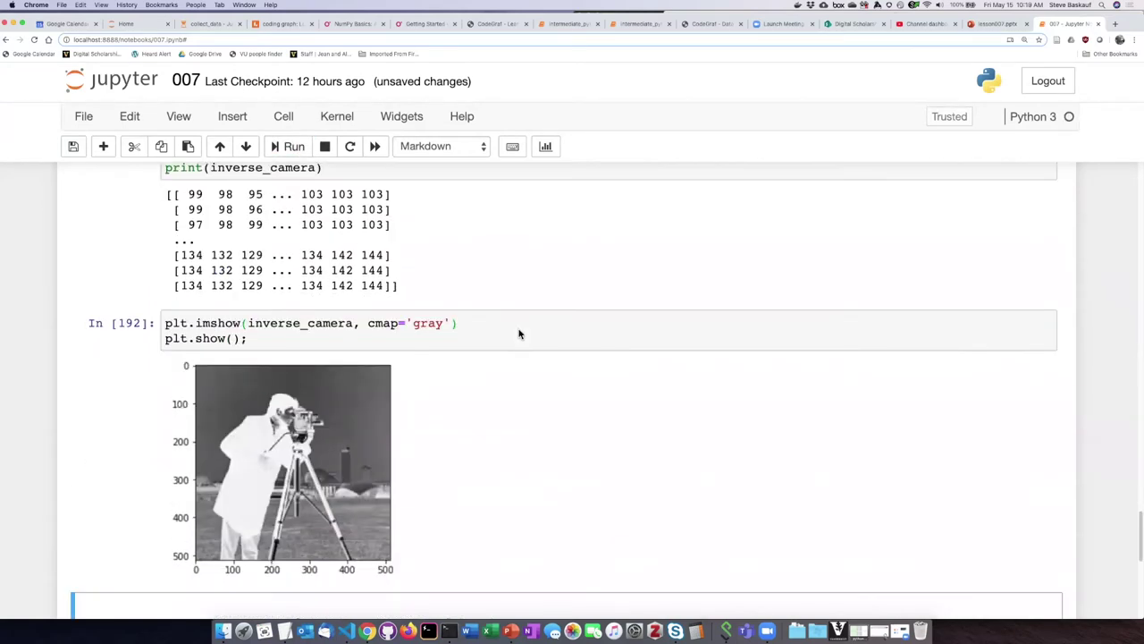
pyautogui.scroll(-1, 518, 331)
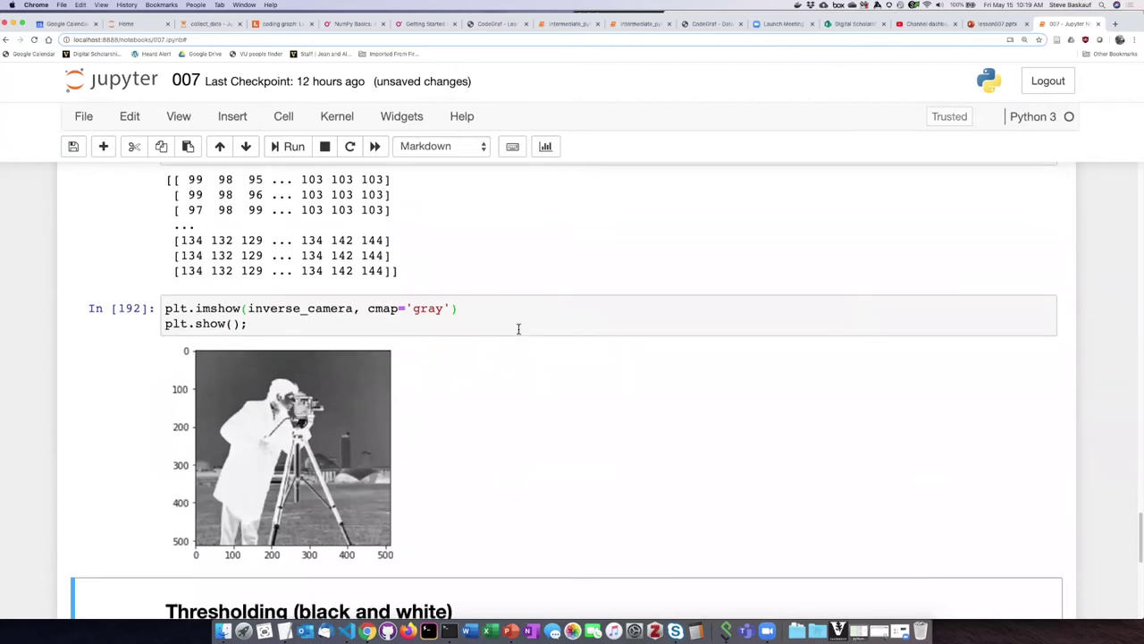
pyautogui.scroll(2, 508, 349)
pyautogui.scroll(1, 509, 349)
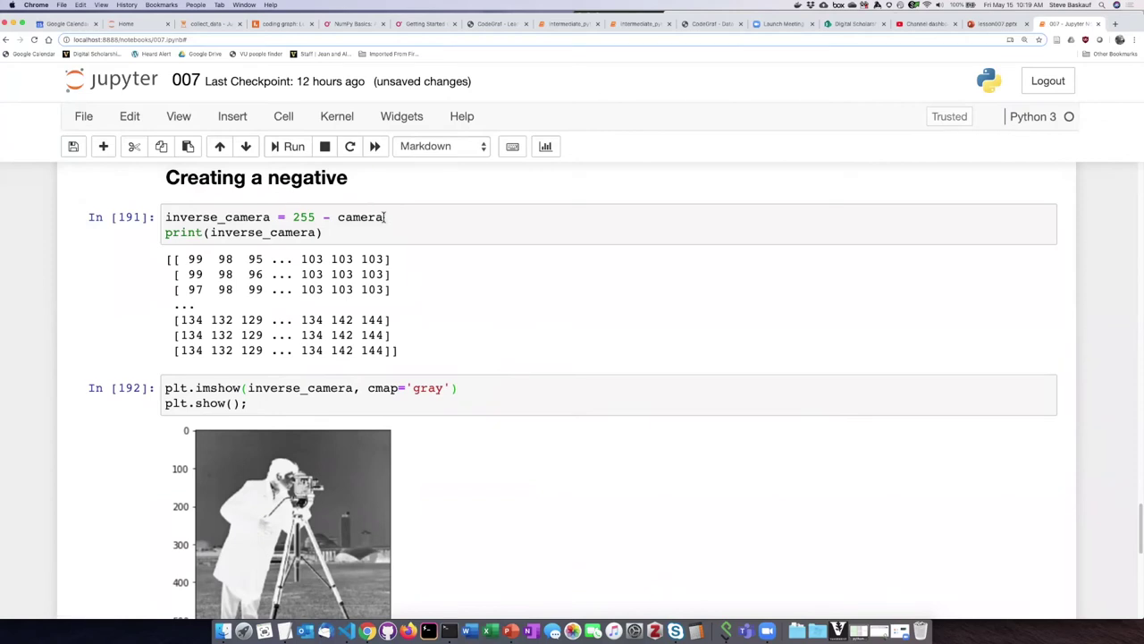
pyautogui.moveTo(386, 217); pyautogui.dragTo(293, 216)
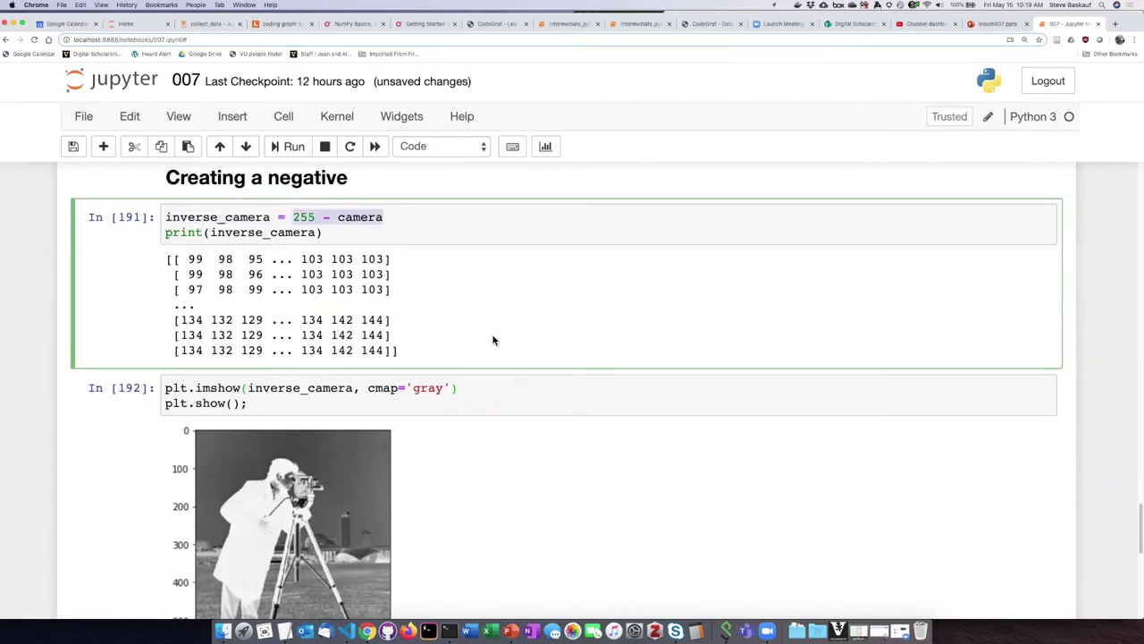
pyautogui.scroll(-10, 492, 339)
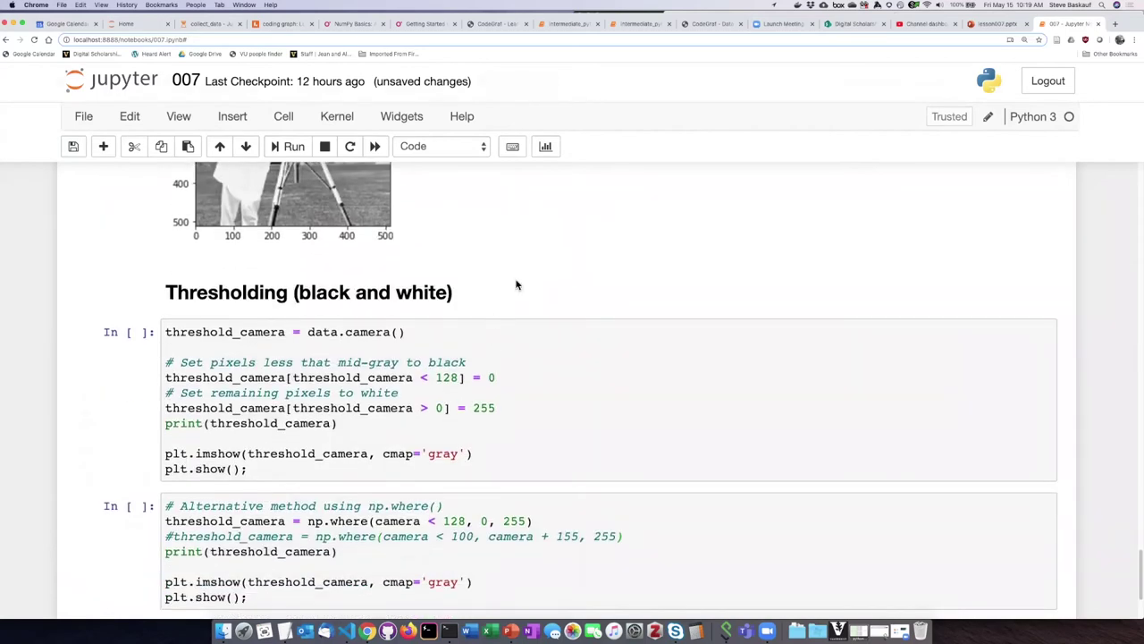
pyautogui.scroll(-1, 516, 285)
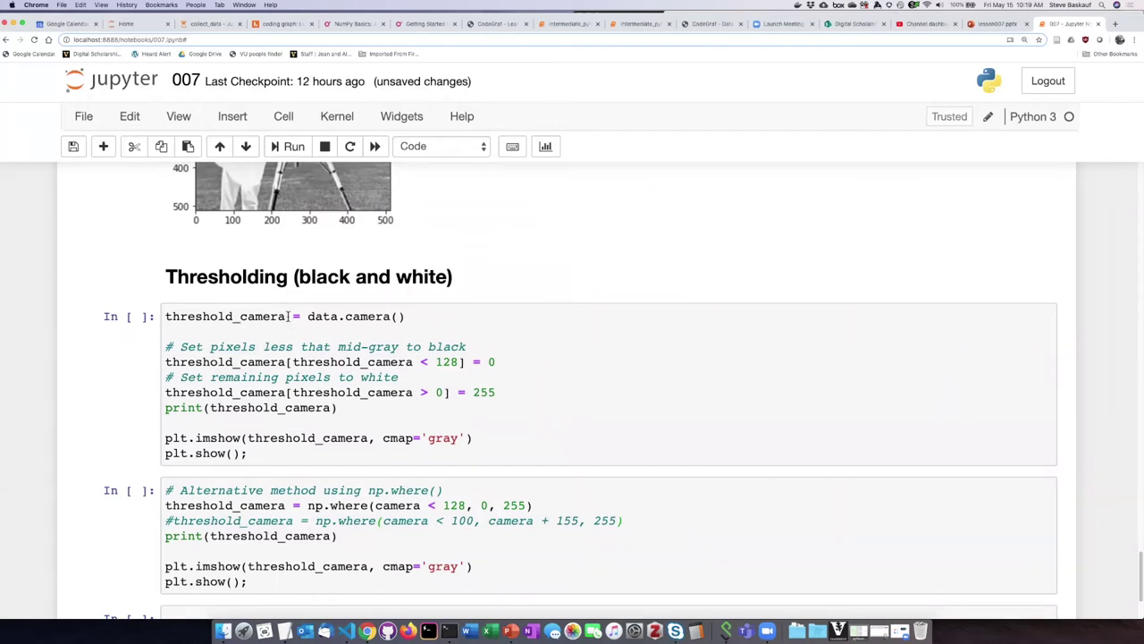
pyautogui.doubleClick(256, 317)
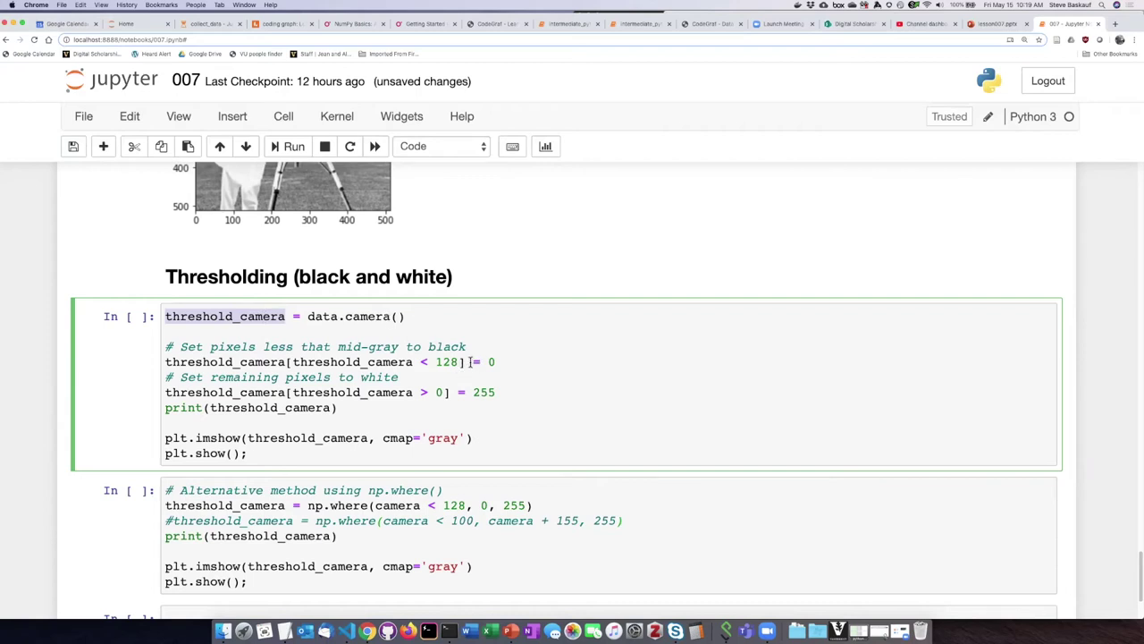
pyautogui.moveTo(465, 362); pyautogui.dragTo(284, 362)
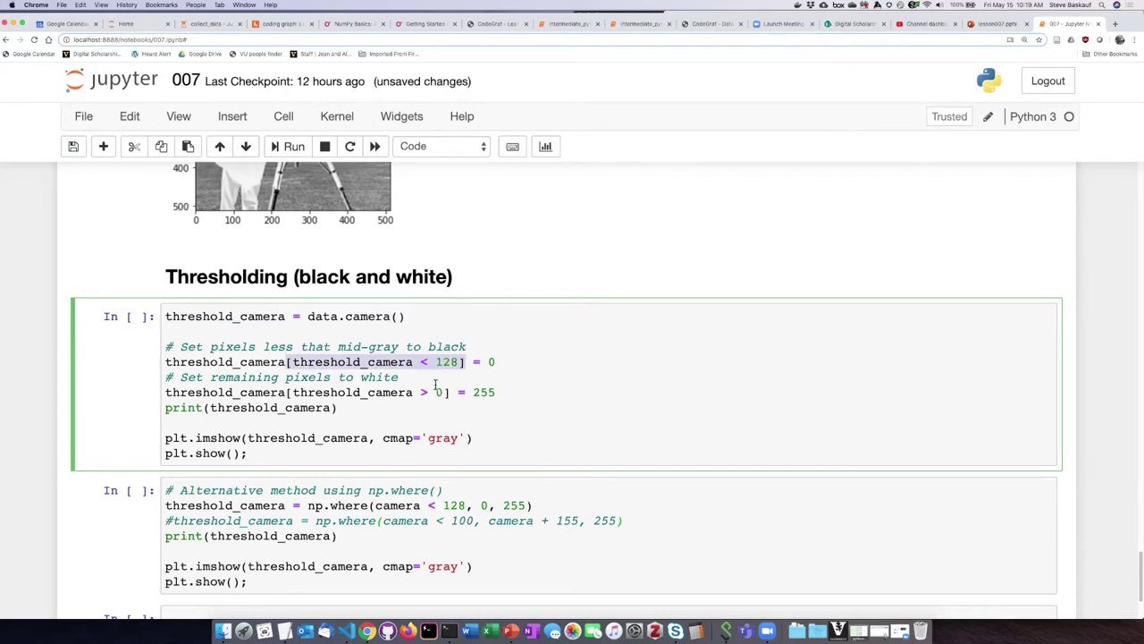
pyautogui.doubleClick(400, 362)
pyautogui.scroll(2, 631, 351)
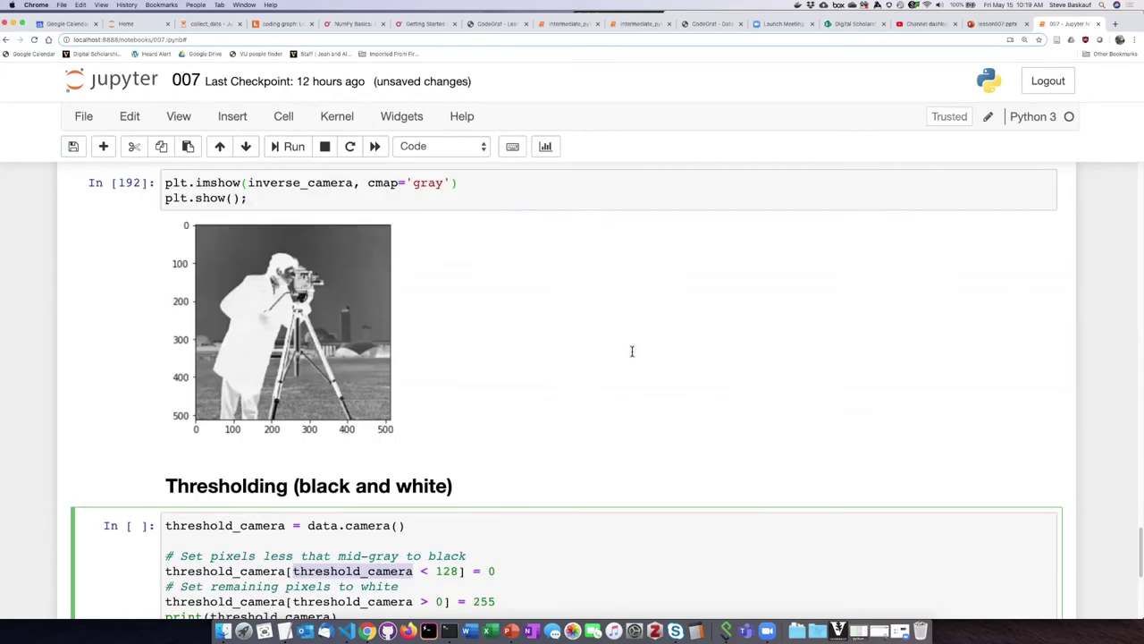
pyautogui.scroll(5, 631, 351)
pyautogui.scroll(5, 631, 351)
pyautogui.scroll(5, 631, 353)
pyautogui.scroll(5, 633, 355)
pyautogui.scroll(2, 633, 356)
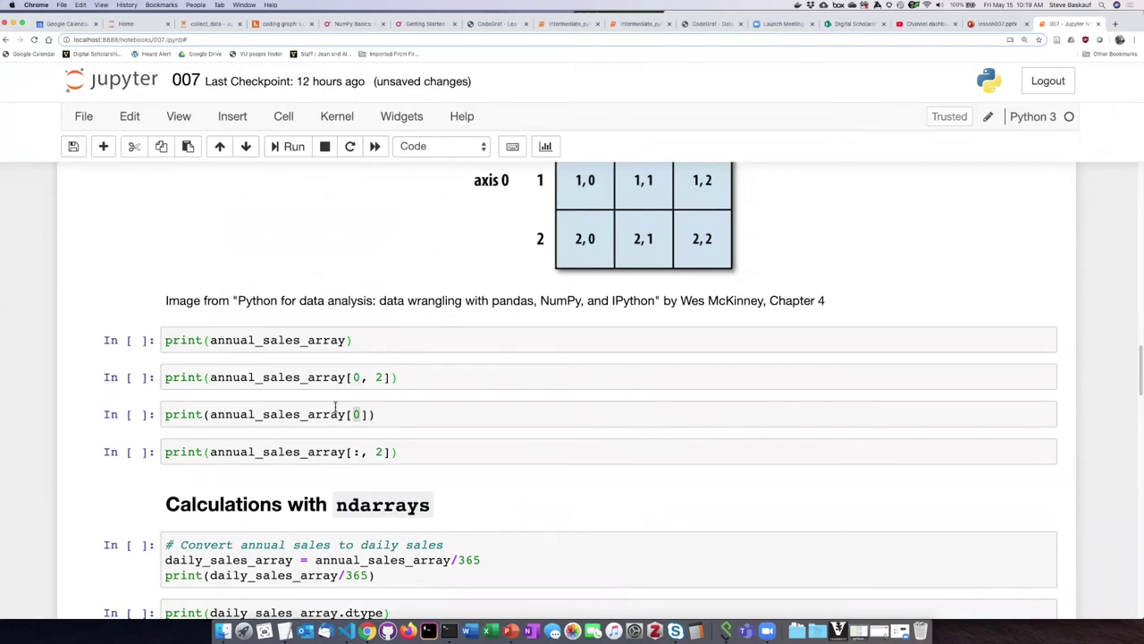
pyautogui.click(383, 376)
pyautogui.scroll(-10, 525, 439)
pyautogui.scroll(-5, 526, 438)
pyautogui.scroll(-5, 526, 438)
pyautogui.scroll(-4, 525, 438)
pyautogui.scroll(-5, 526, 438)
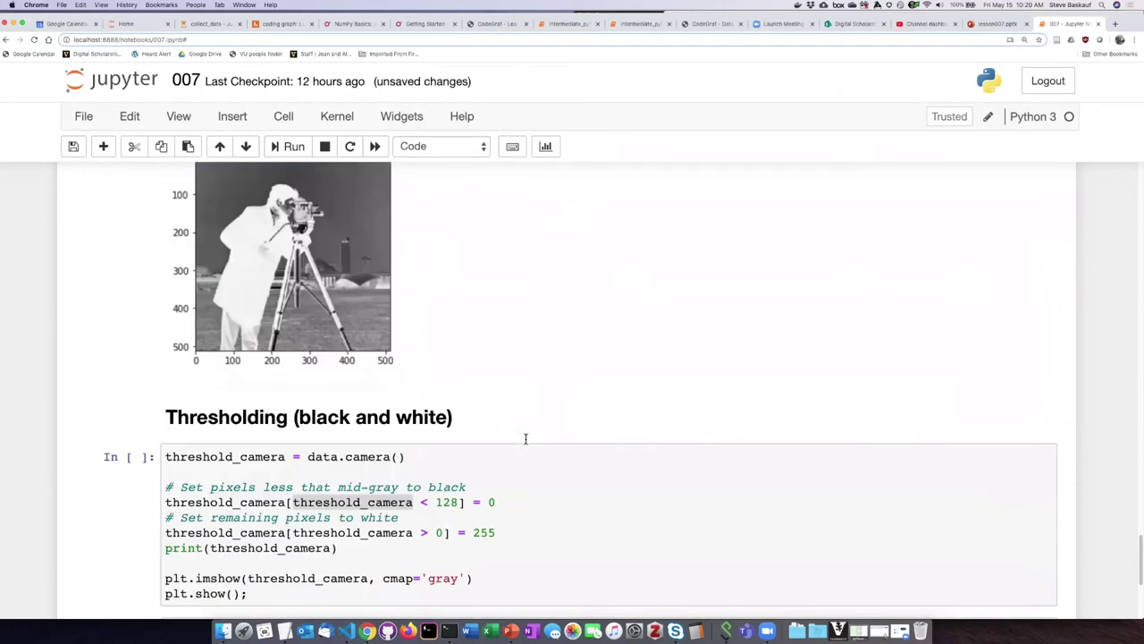
pyautogui.scroll(-2, 525, 438)
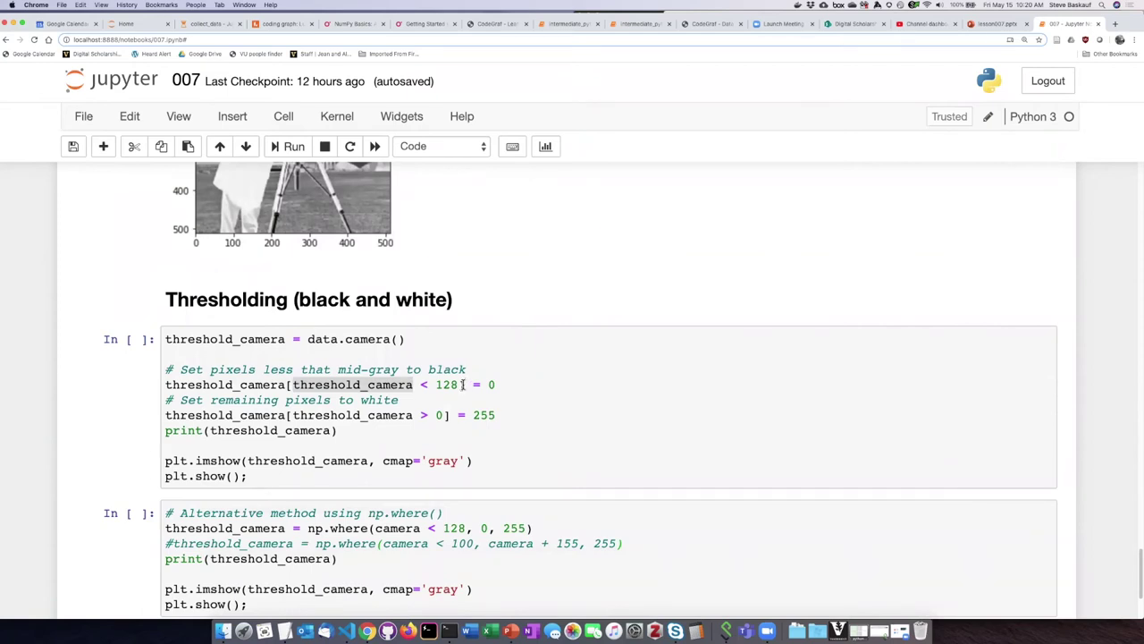
# - Highlight the 'threshold_camera < 128' condition and the black and white (255) assignment lines in the thresholding cell
pyautogui.moveTo(460, 384); pyautogui.dragTo(295, 383)
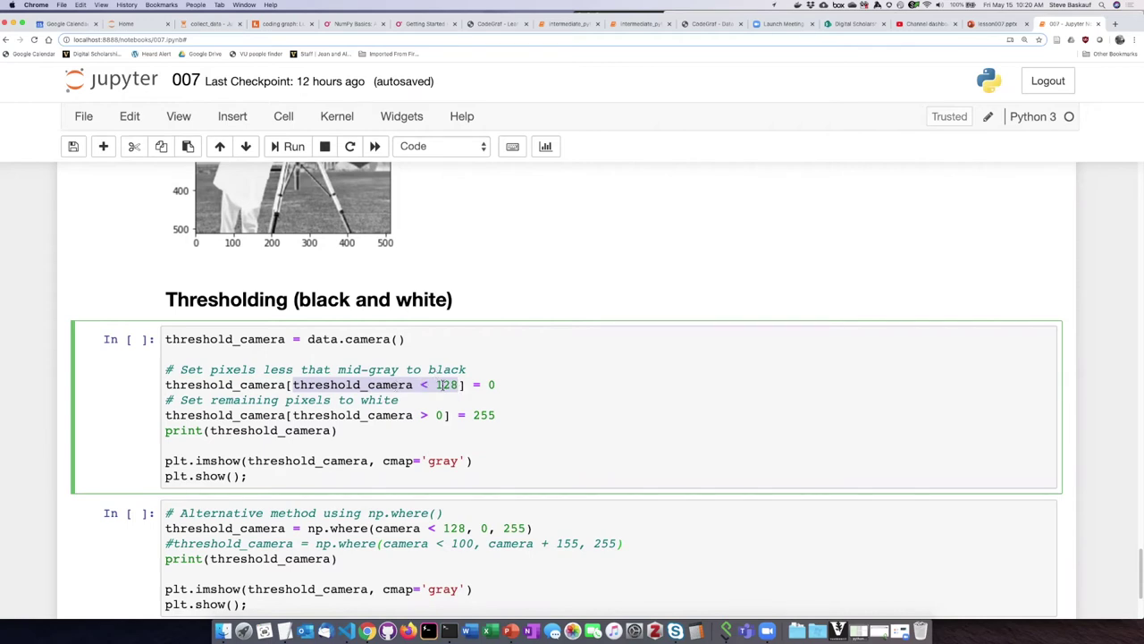
pyautogui.doubleClick(439, 385)
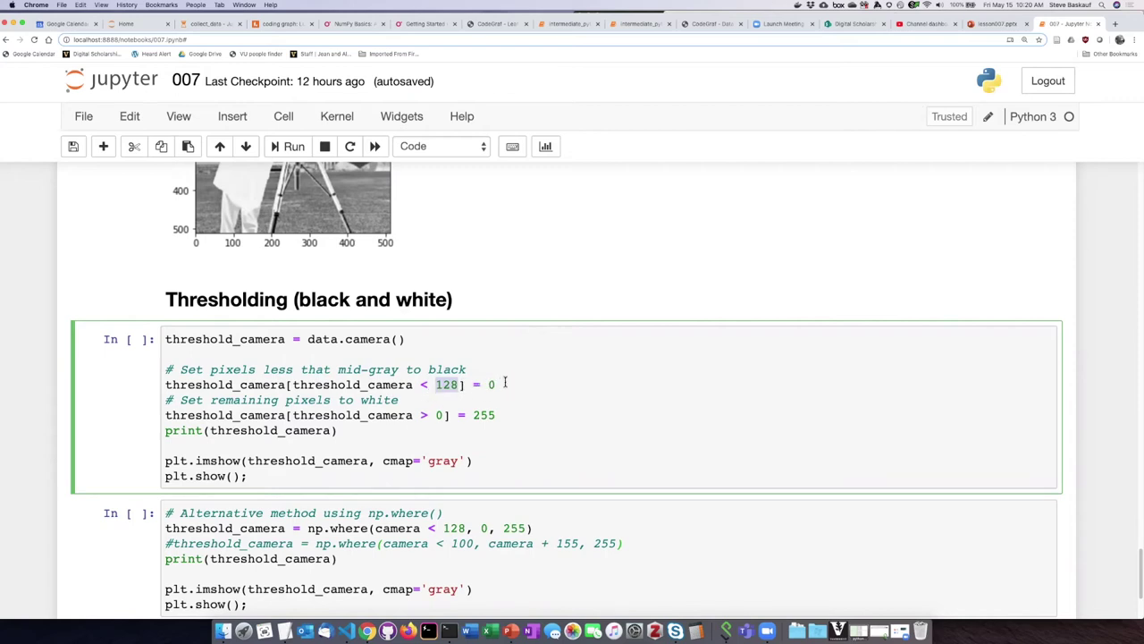
pyautogui.click(502, 383)
pyautogui.doubleClick(263, 385)
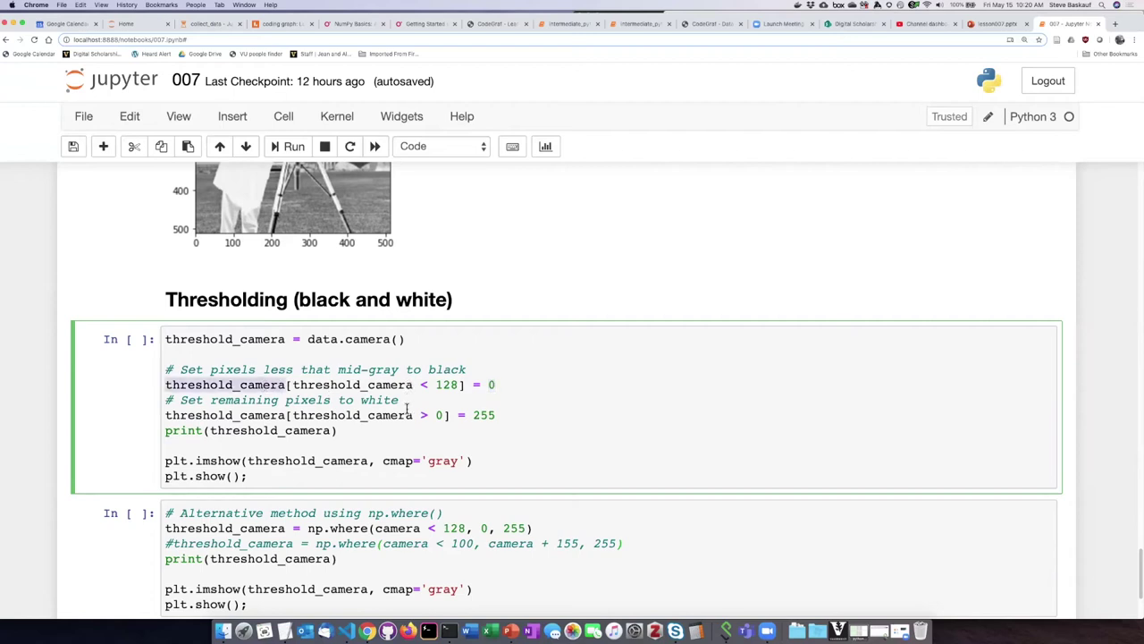
pyautogui.doubleClick(392, 415)
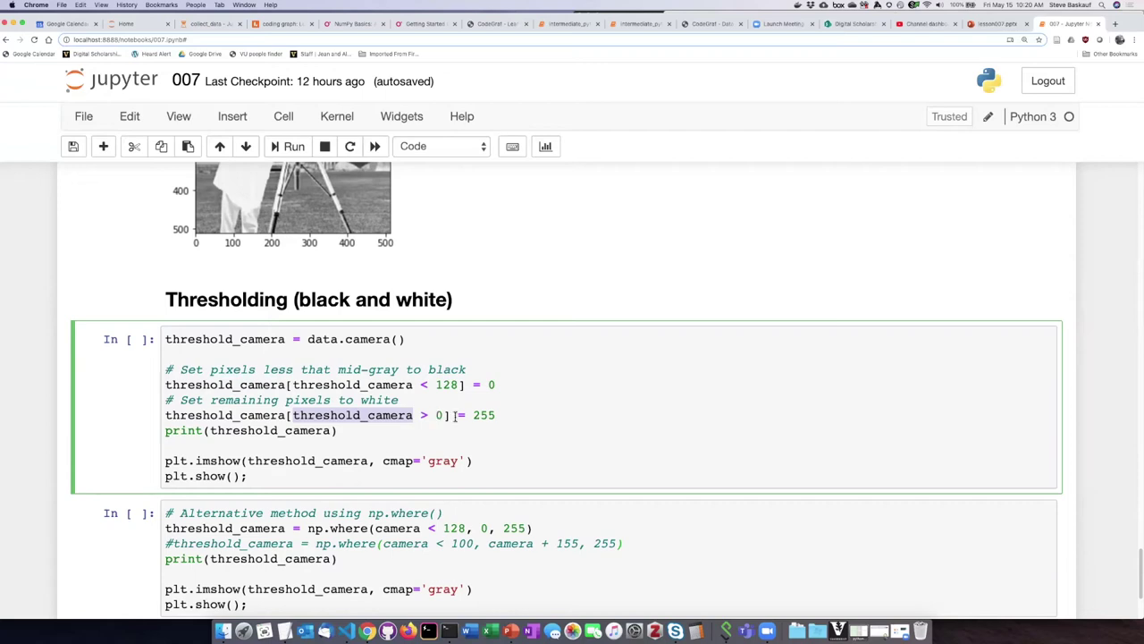
pyautogui.doubleClick(483, 414)
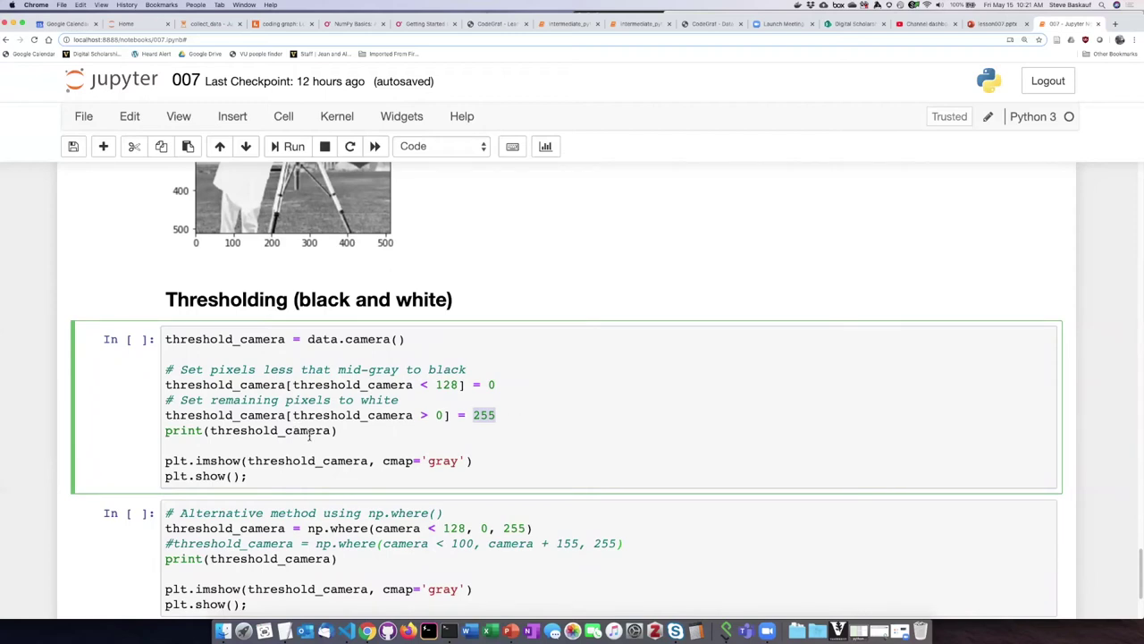
pyautogui.click(235, 415)
pyautogui.doubleClick(262, 415)
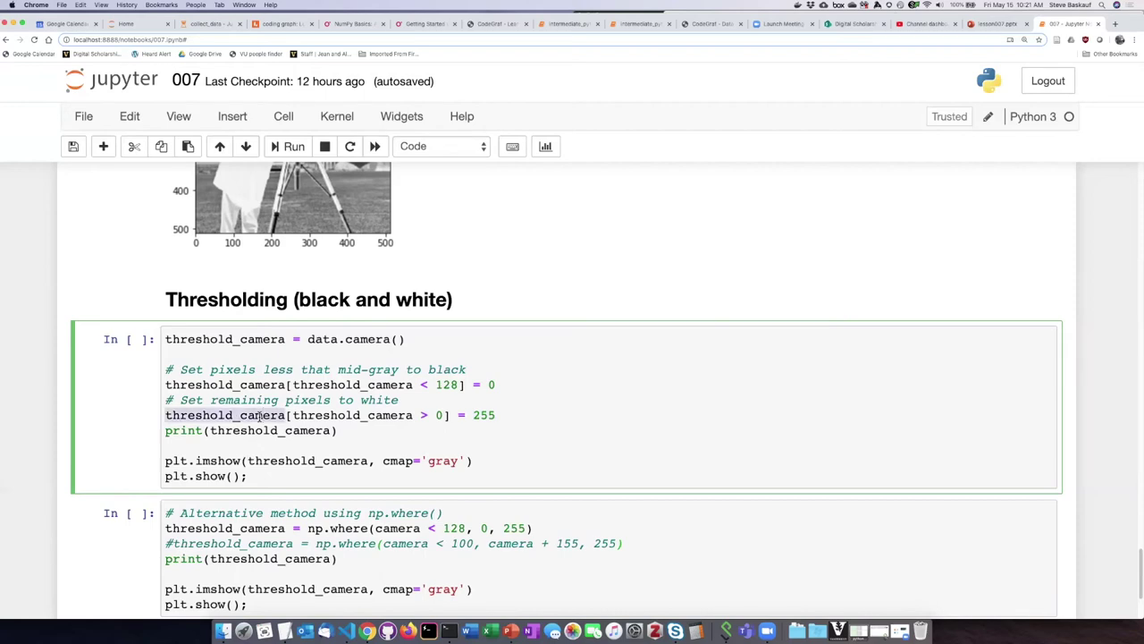
pyautogui.click(324, 415)
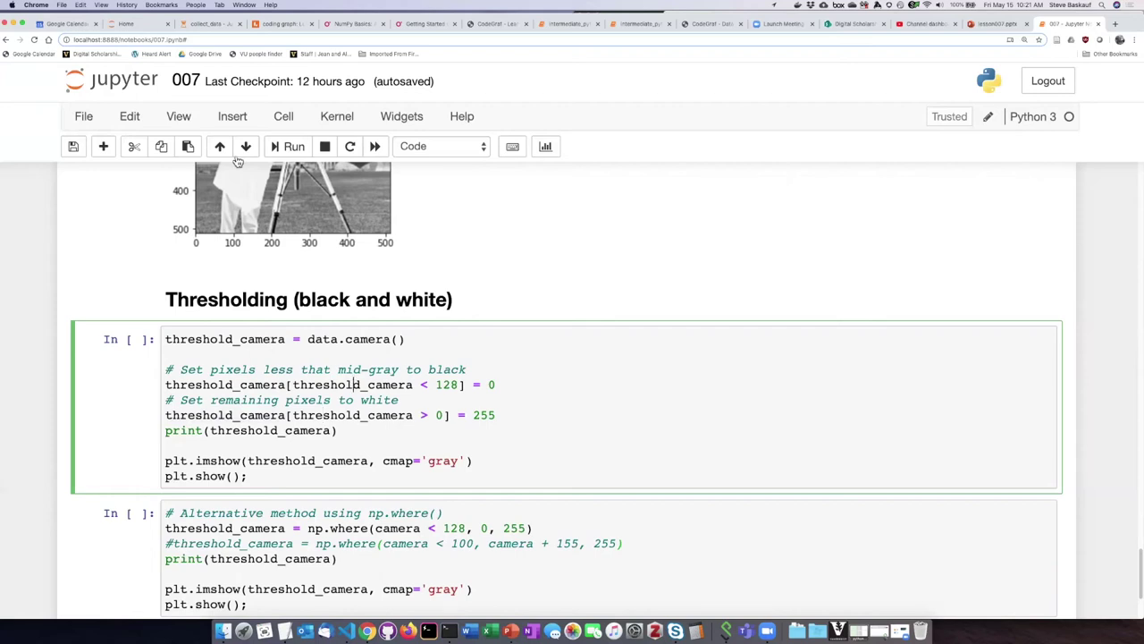
pyautogui.click(291, 145)
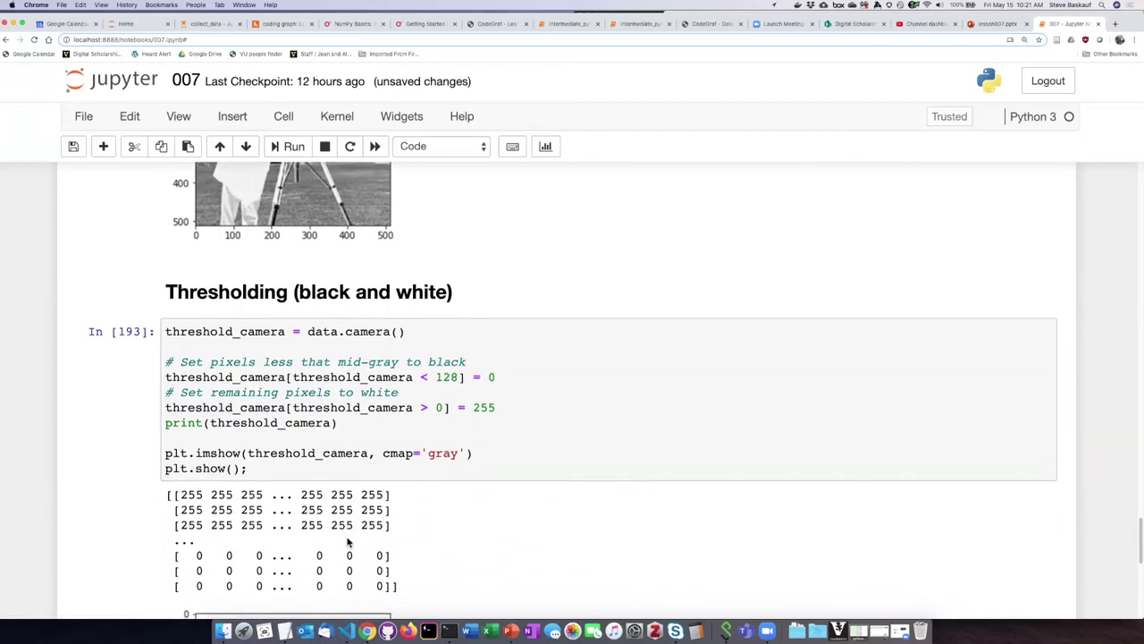
pyautogui.scroll(-1, 348, 541)
pyautogui.scroll(-1, 462, 491)
pyautogui.scroll(-1, 476, 490)
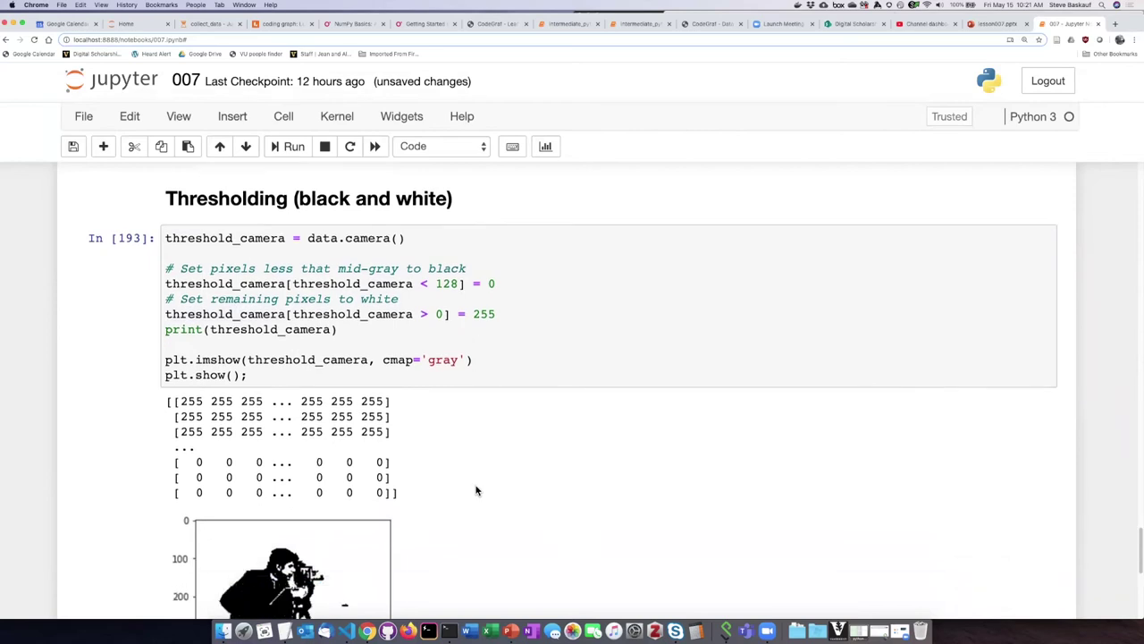
pyautogui.scroll(-2, 476, 490)
pyautogui.scroll(-2, 475, 490)
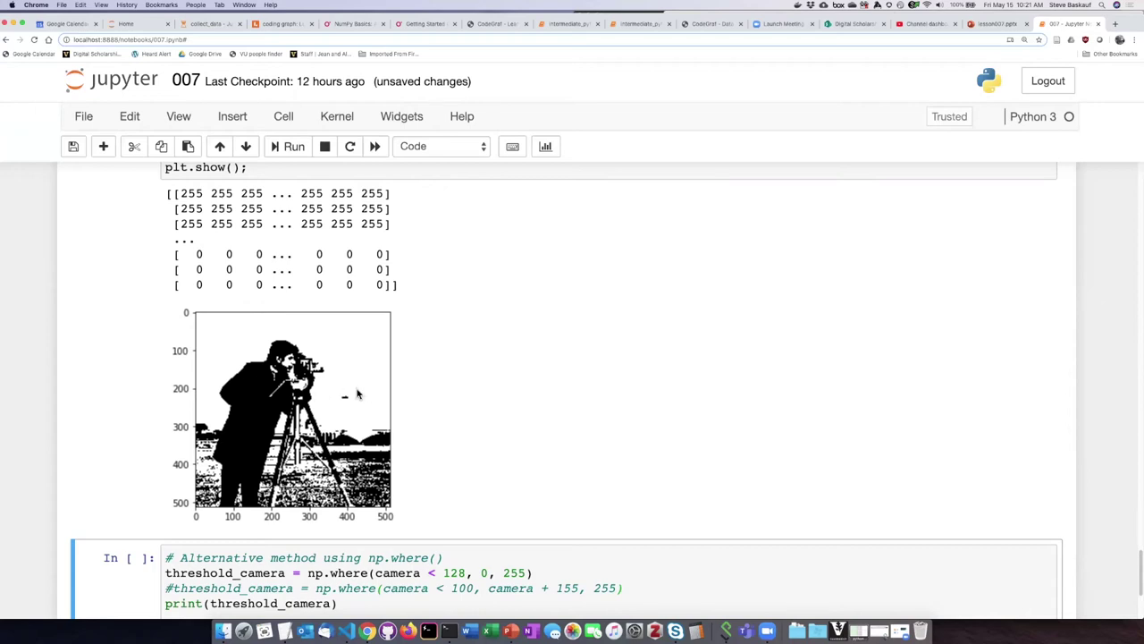
pyautogui.scroll(1, 376, 398)
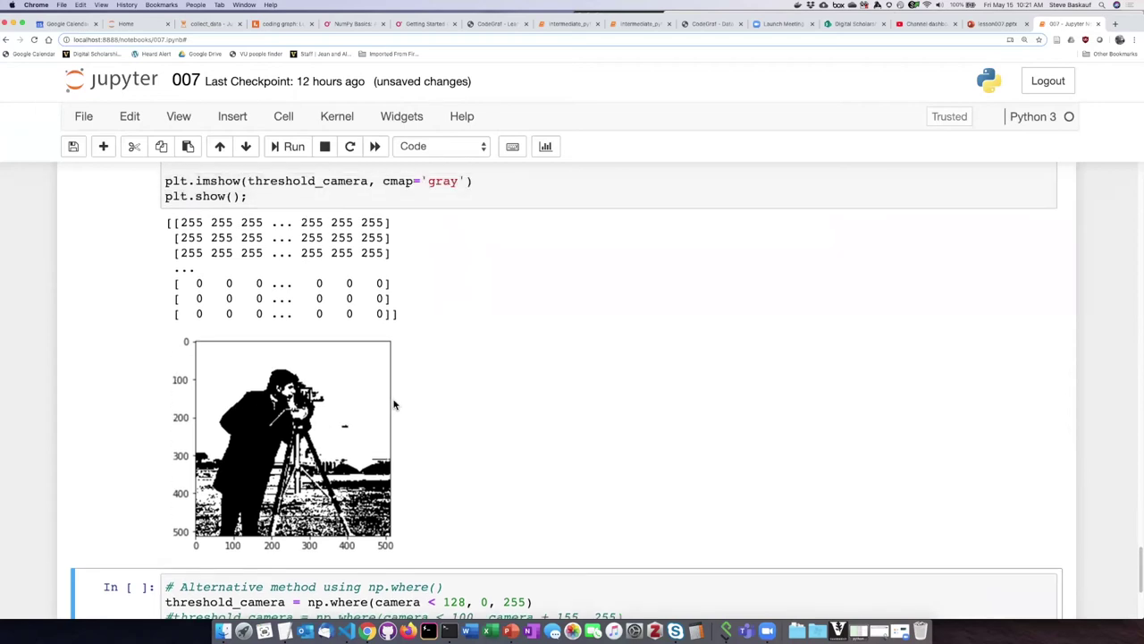
pyautogui.scroll(1, 393, 405)
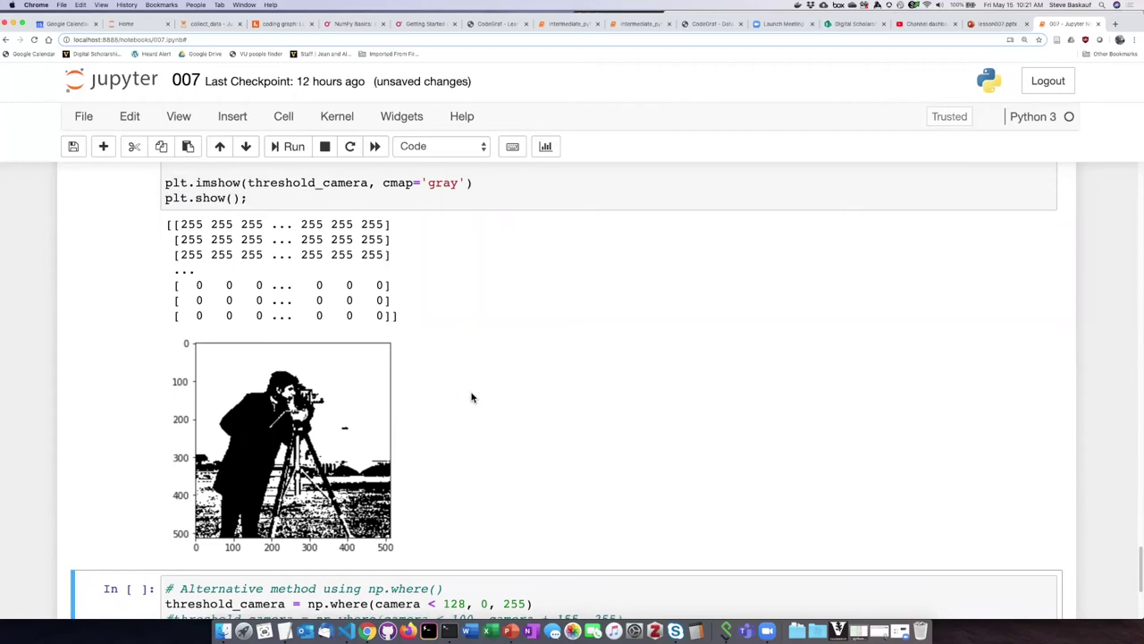
pyautogui.scroll(-3, 471, 397)
pyautogui.scroll(-2, 471, 397)
pyautogui.scroll(-1, 471, 397)
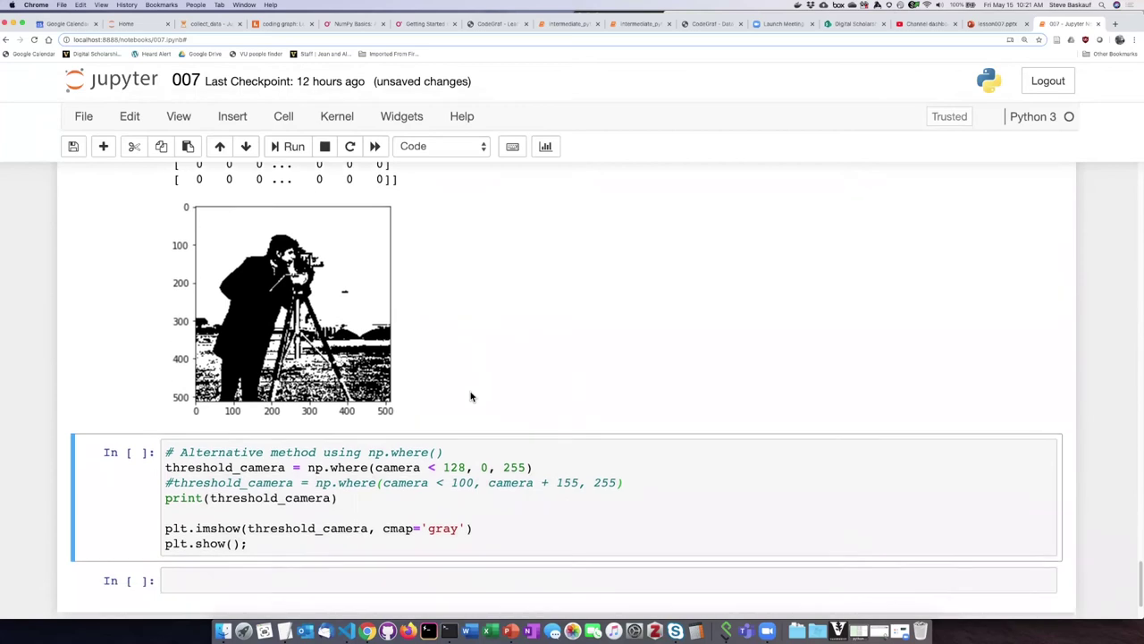
pyautogui.scroll(-1, 472, 397)
pyautogui.scroll(-1, 471, 397)
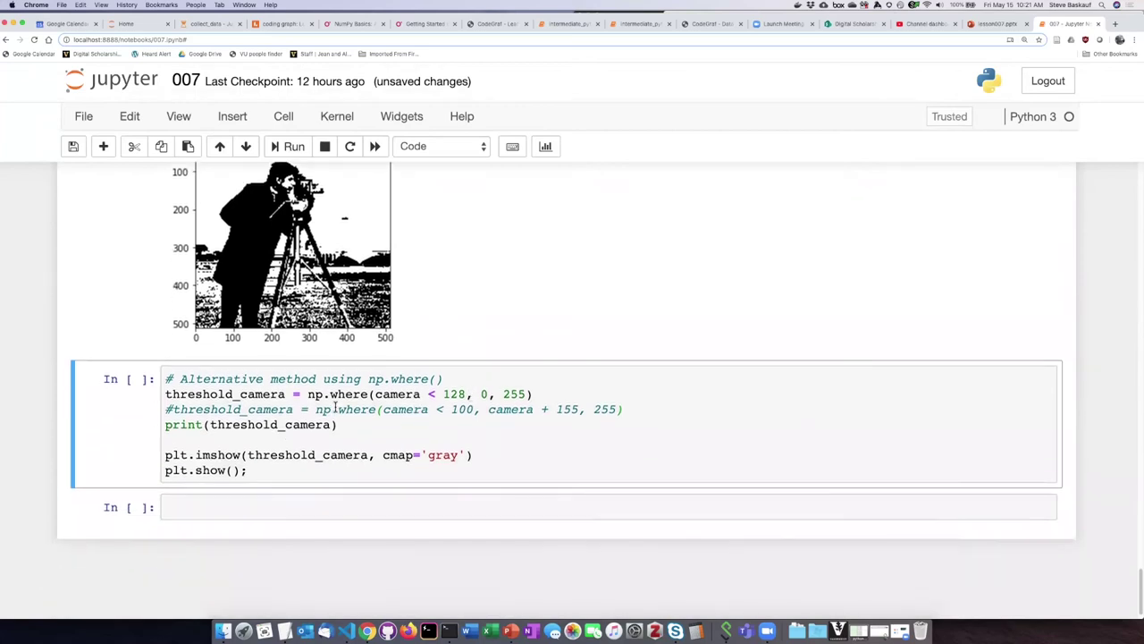
pyautogui.moveTo(377, 399); pyautogui.dragTo(308, 394)
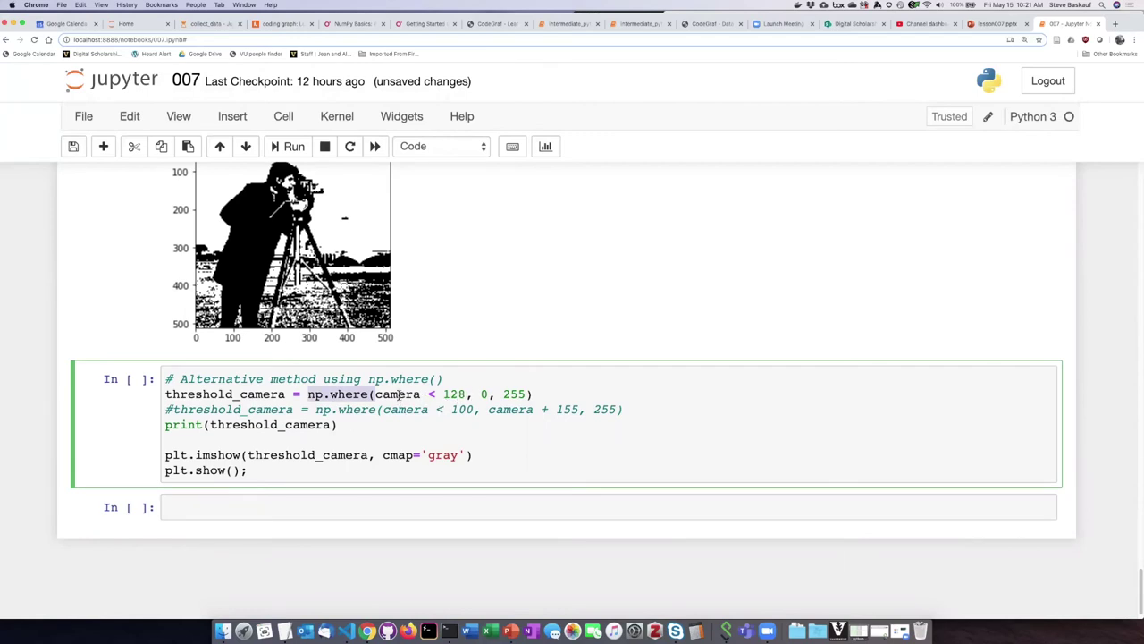
pyautogui.doubleClick(399, 395)
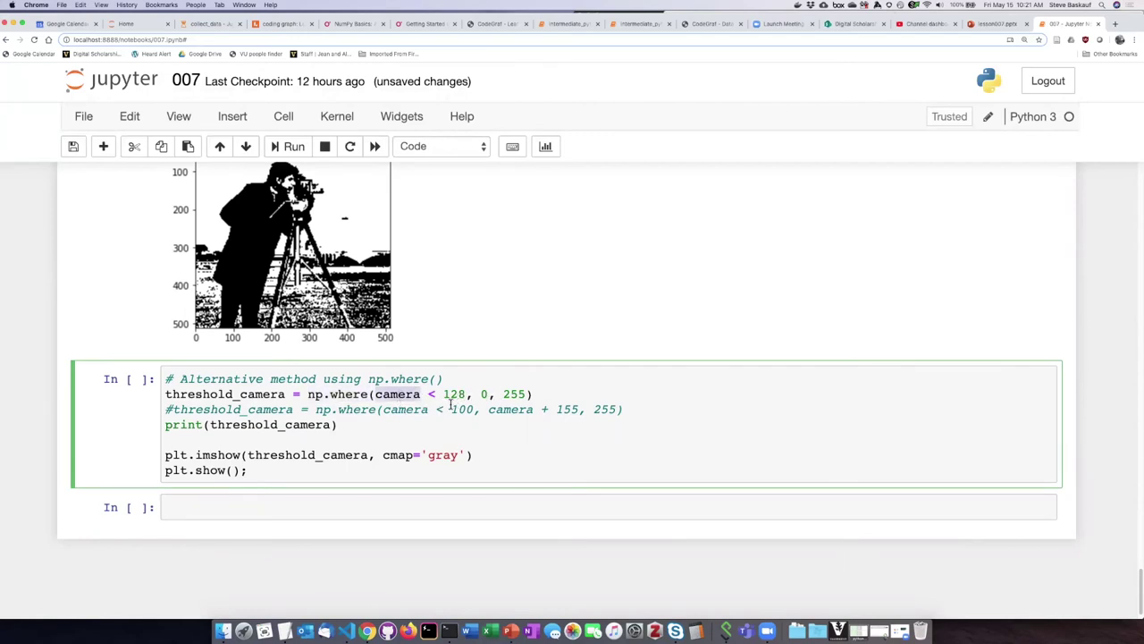
pyautogui.moveTo(467, 395); pyautogui.dragTo(375, 394)
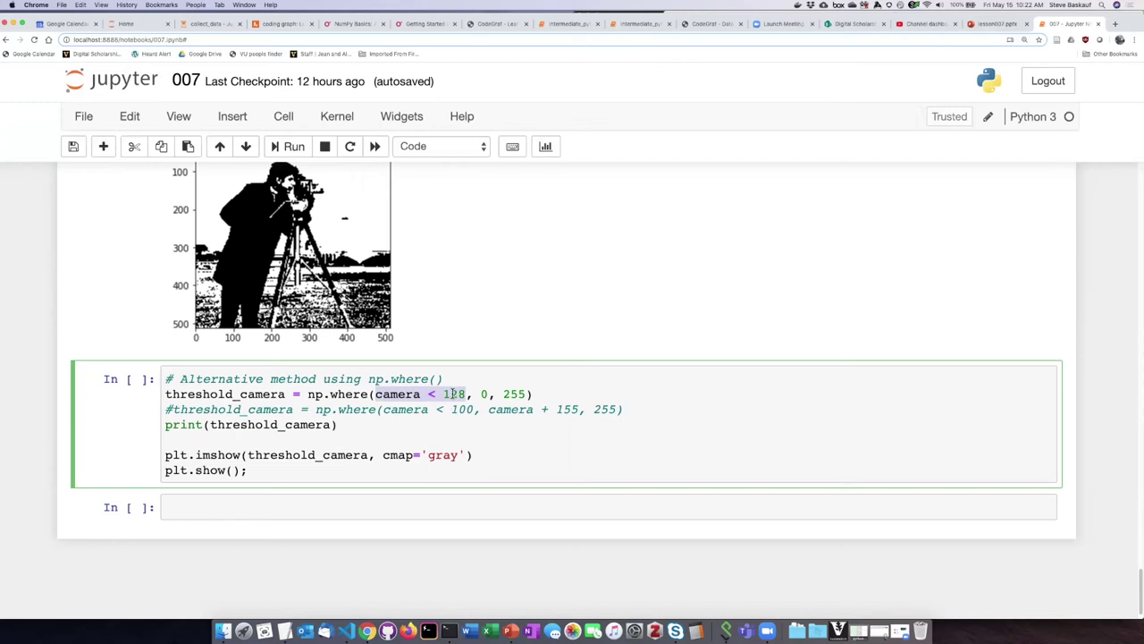
pyautogui.doubleClick(453, 394)
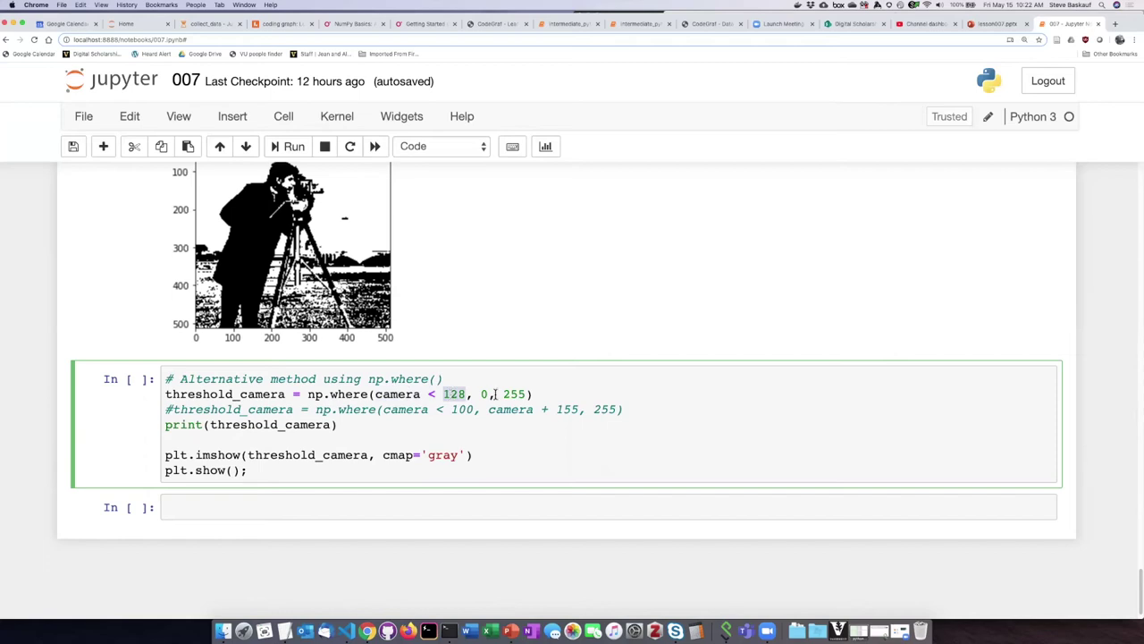
pyautogui.click(488, 394)
pyautogui.doubleClick(519, 394)
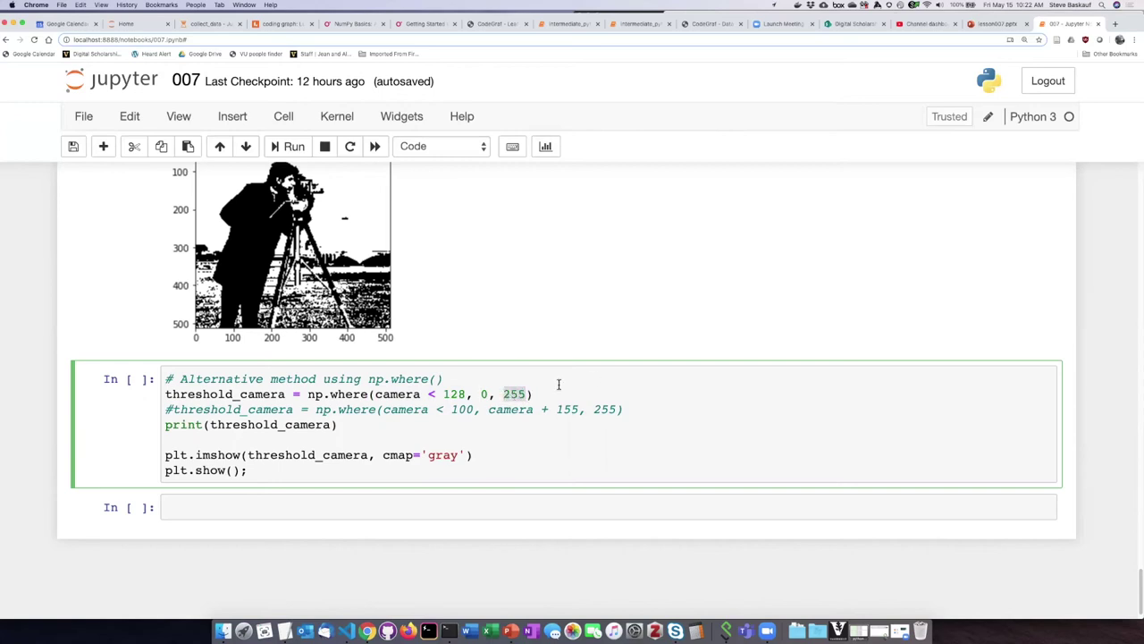
pyautogui.click(539, 389)
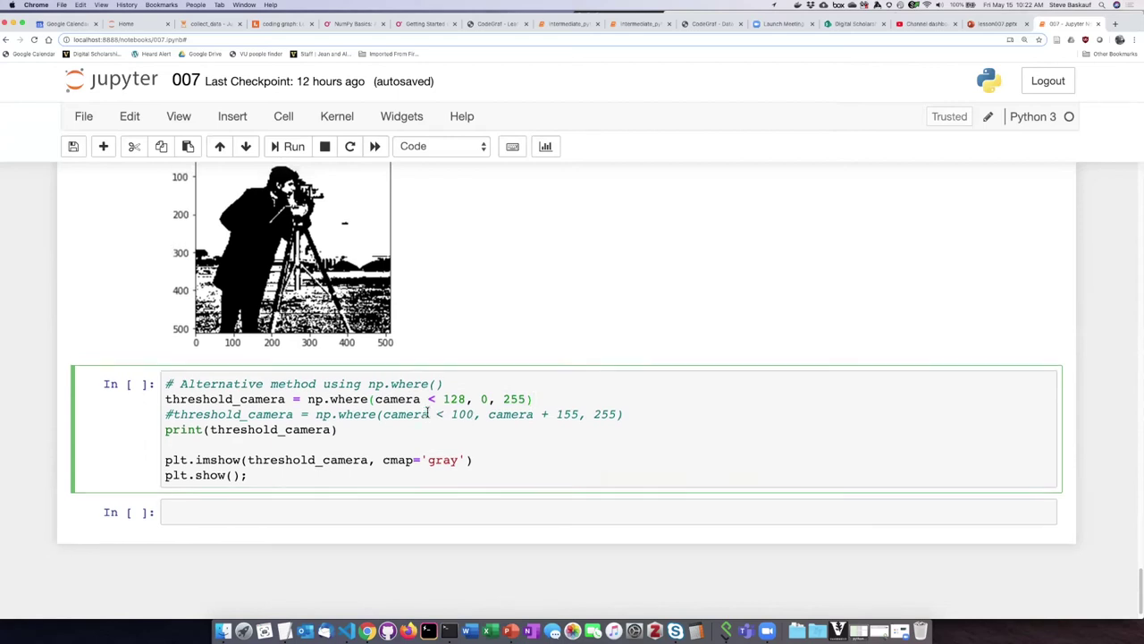
pyautogui.scroll(5, 429, 411)
pyautogui.scroll(3, 428, 411)
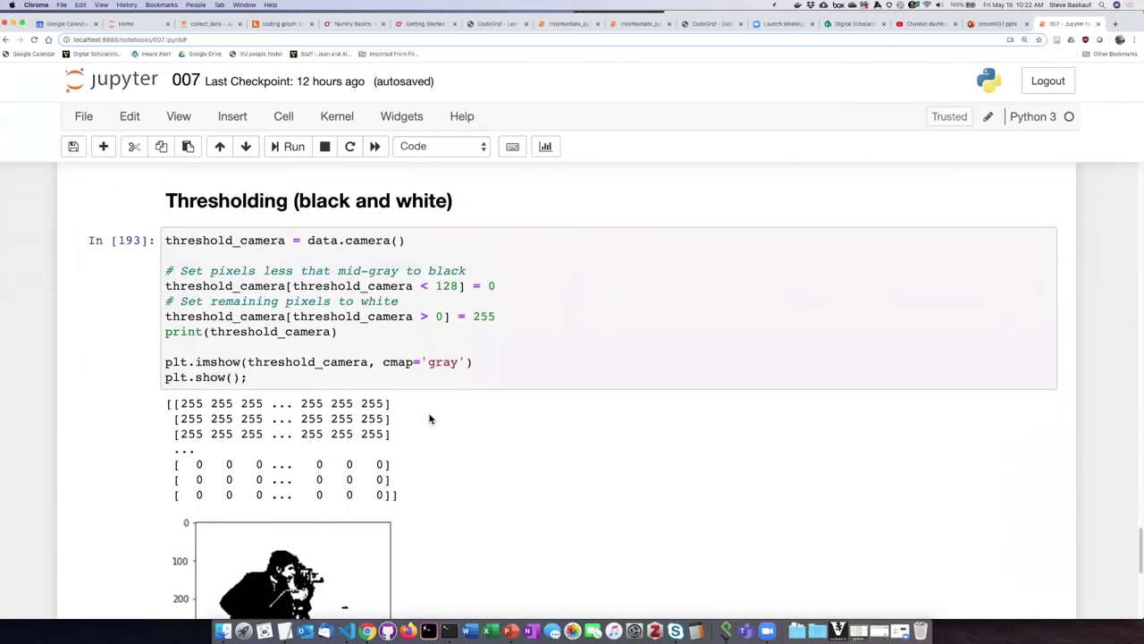
pyautogui.doubleClick(350, 287)
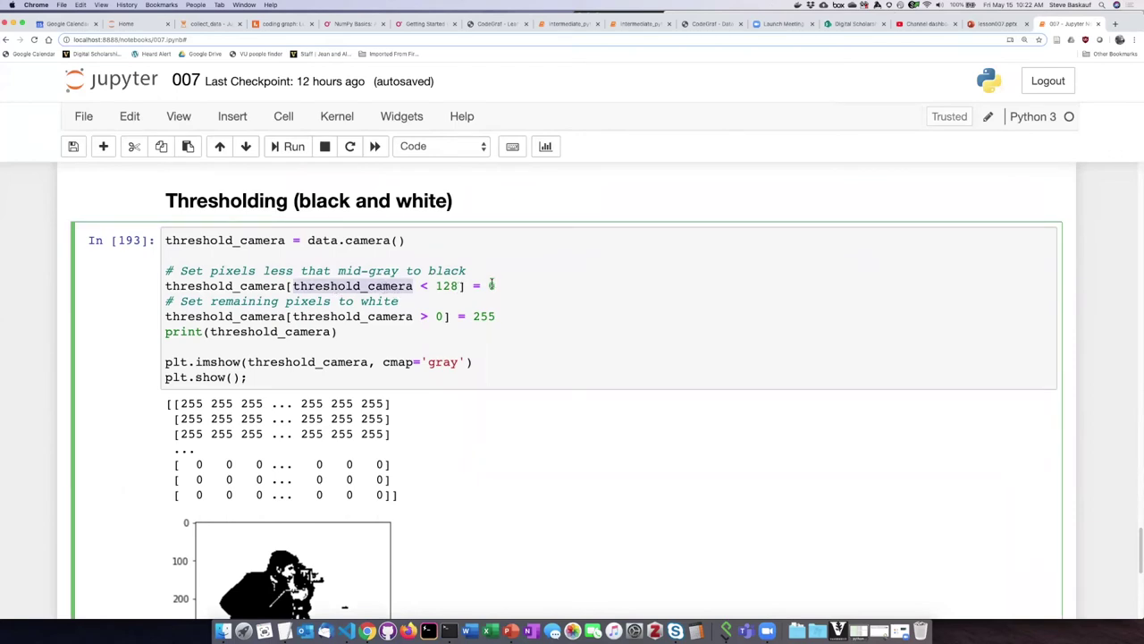
pyautogui.moveTo(492, 285); pyautogui.dragTo(347, 285)
pyautogui.click(347, 285)
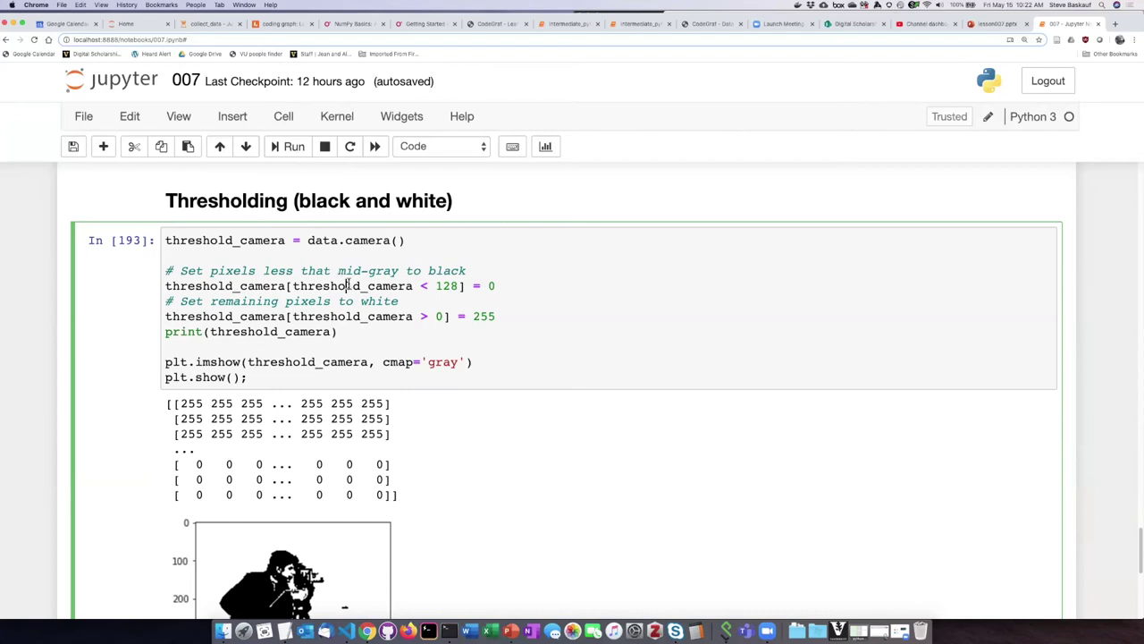
pyautogui.doubleClick(349, 284)
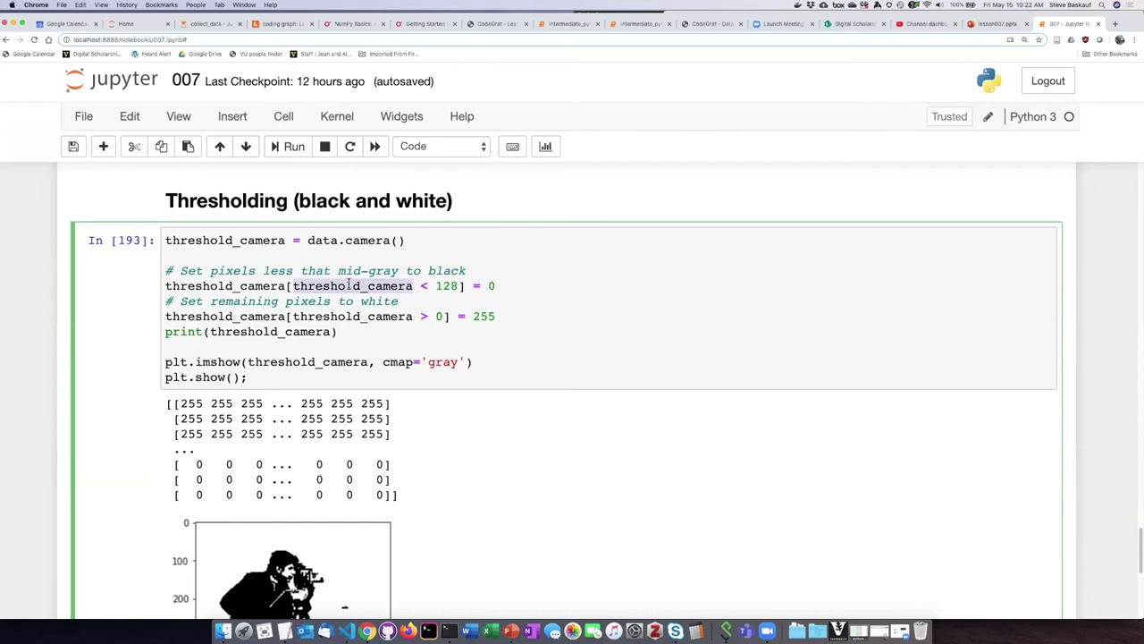
pyautogui.scroll(-2, 560, 495)
pyautogui.scroll(-1, 560, 495)
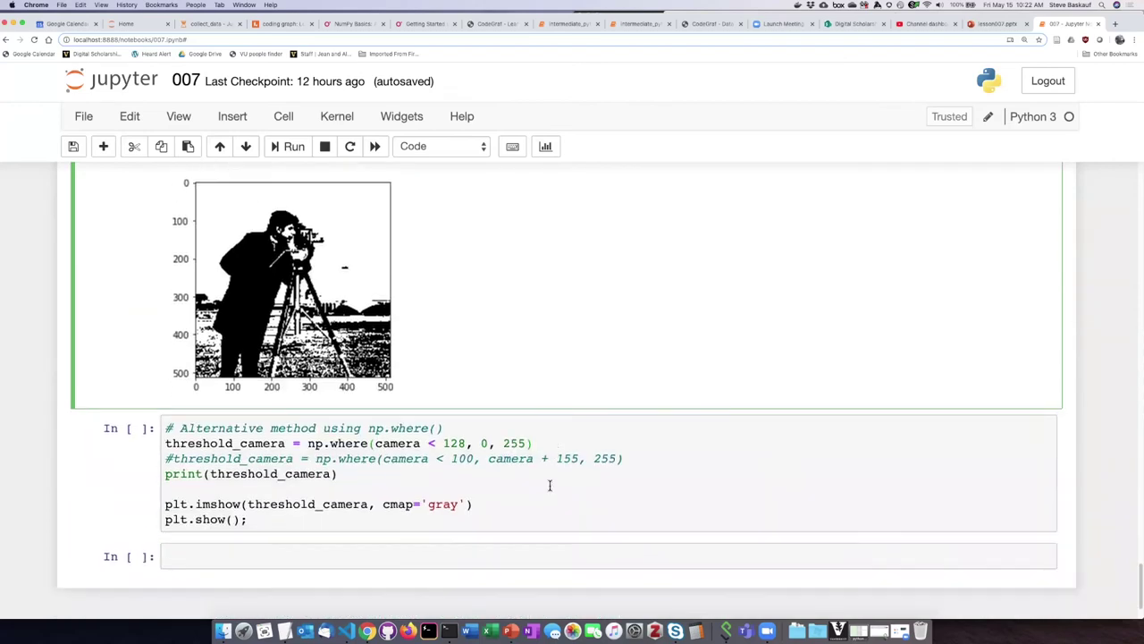
pyautogui.scroll(-1, 552, 487)
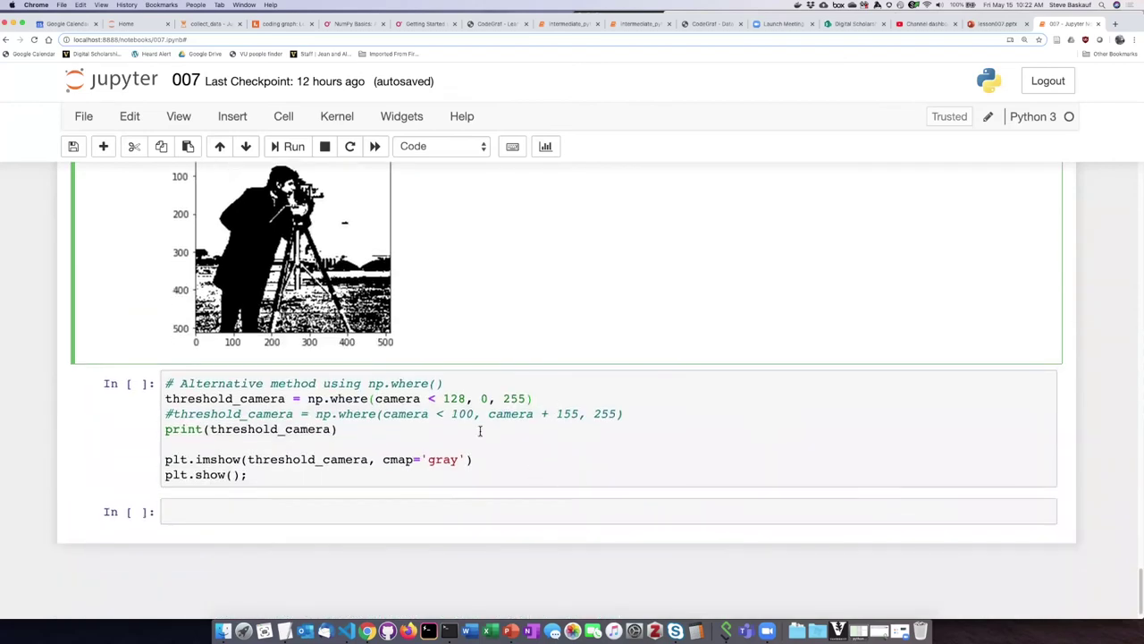
pyautogui.doubleClick(386, 398)
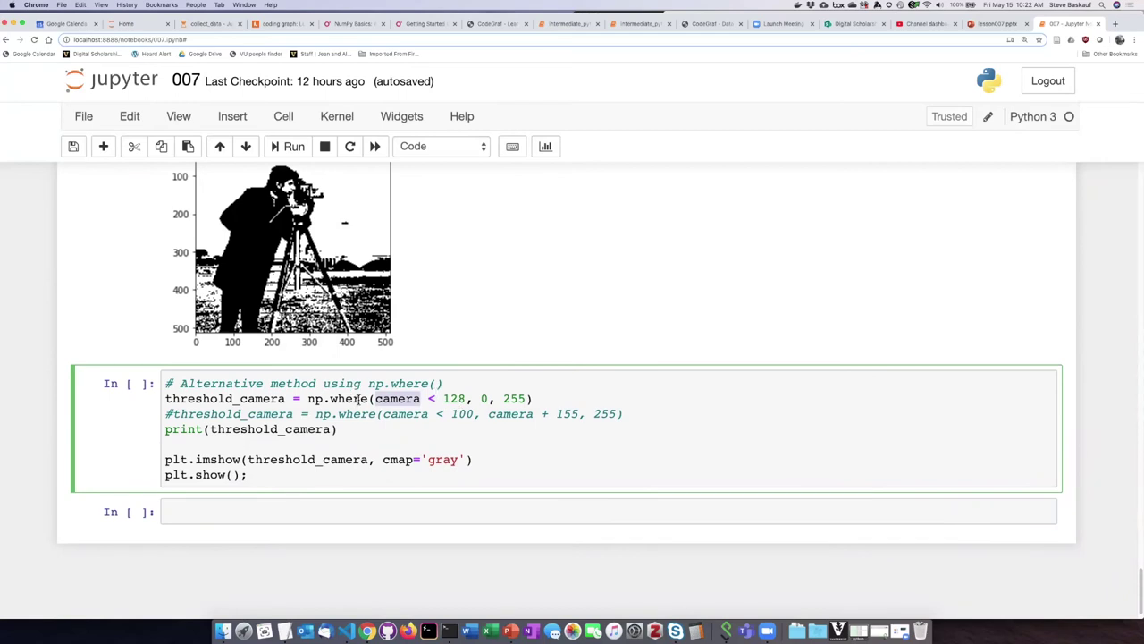
pyautogui.doubleClick(254, 399)
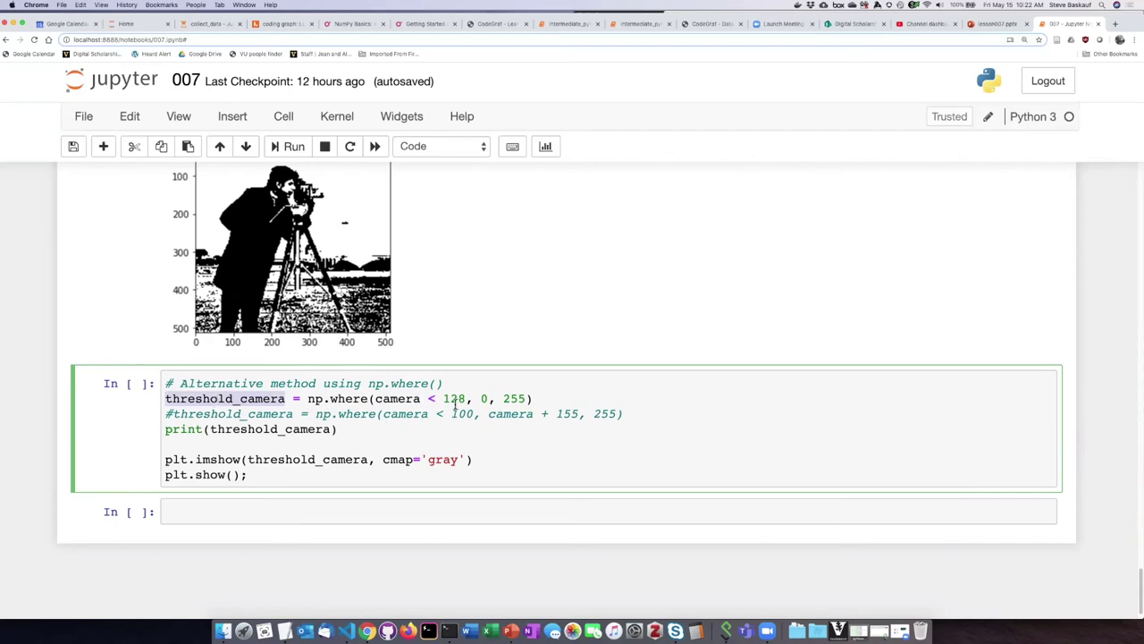
pyautogui.doubleClick(402, 398)
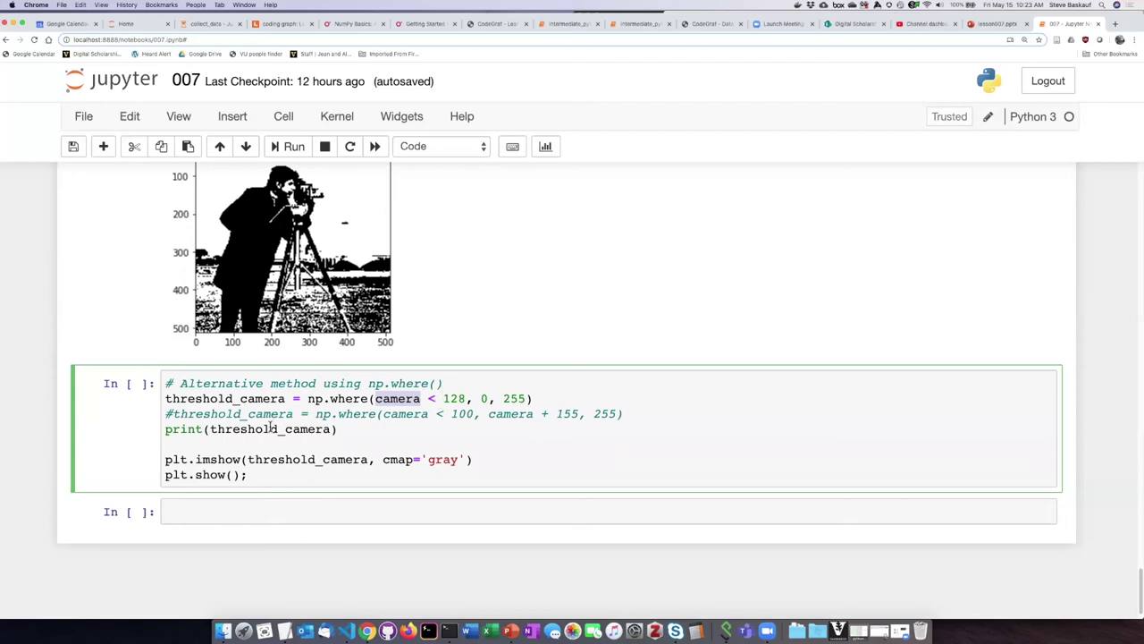
pyautogui.click(338, 399)
pyautogui.click(289, 146)
pyautogui.scroll(-3, 445, 396)
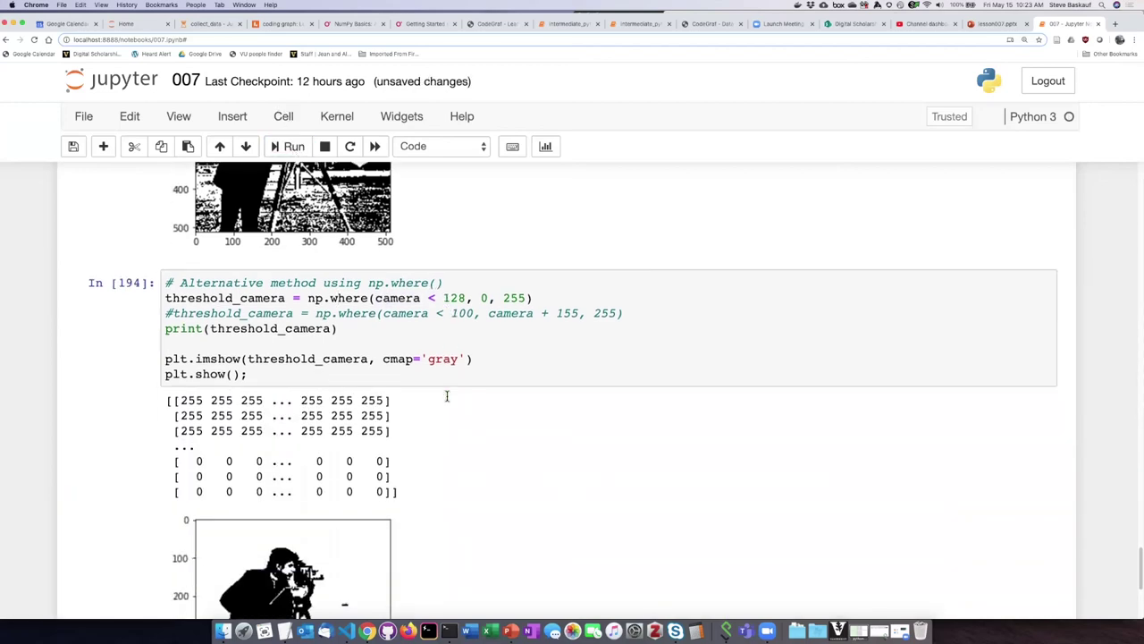
pyautogui.scroll(-2, 445, 396)
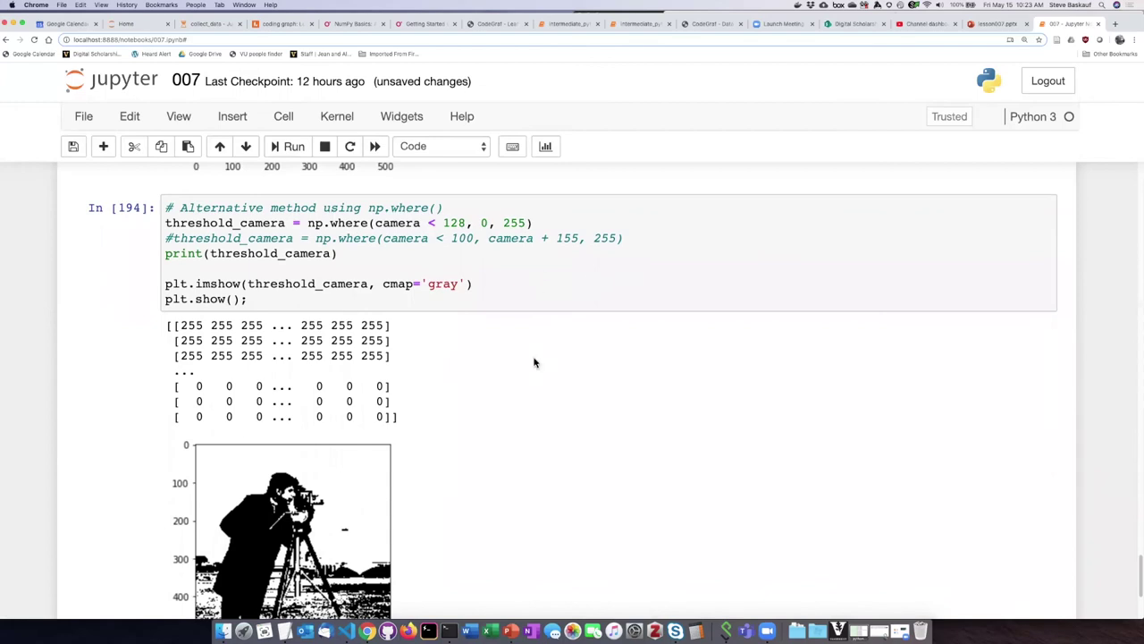
pyautogui.scroll(1, 534, 372)
pyautogui.scroll(2, 534, 374)
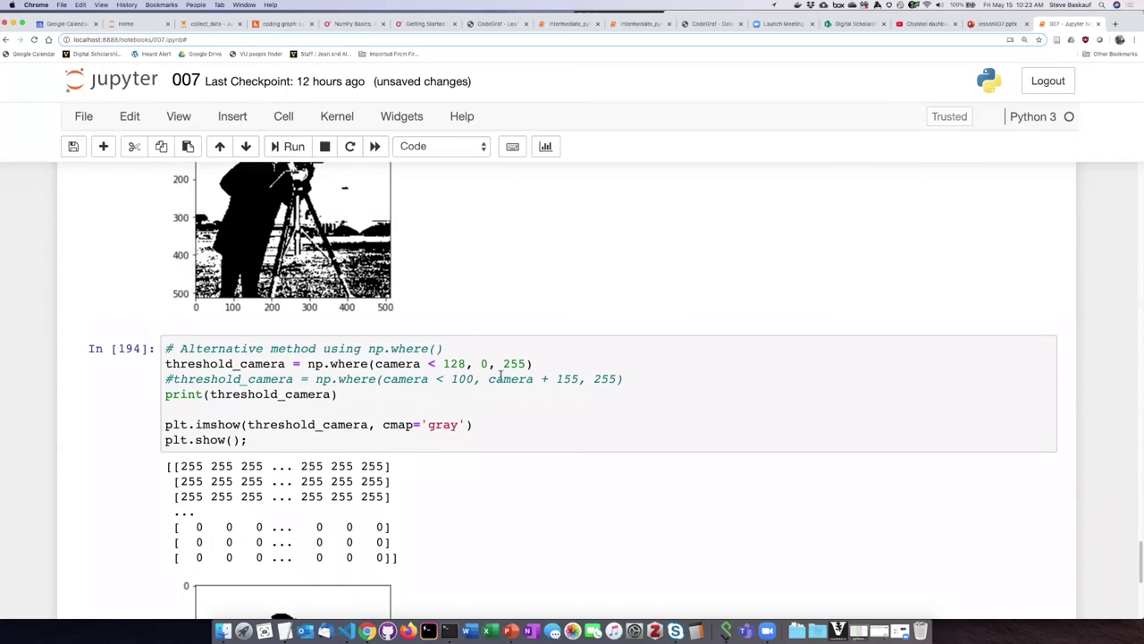
pyautogui.click(457, 365)
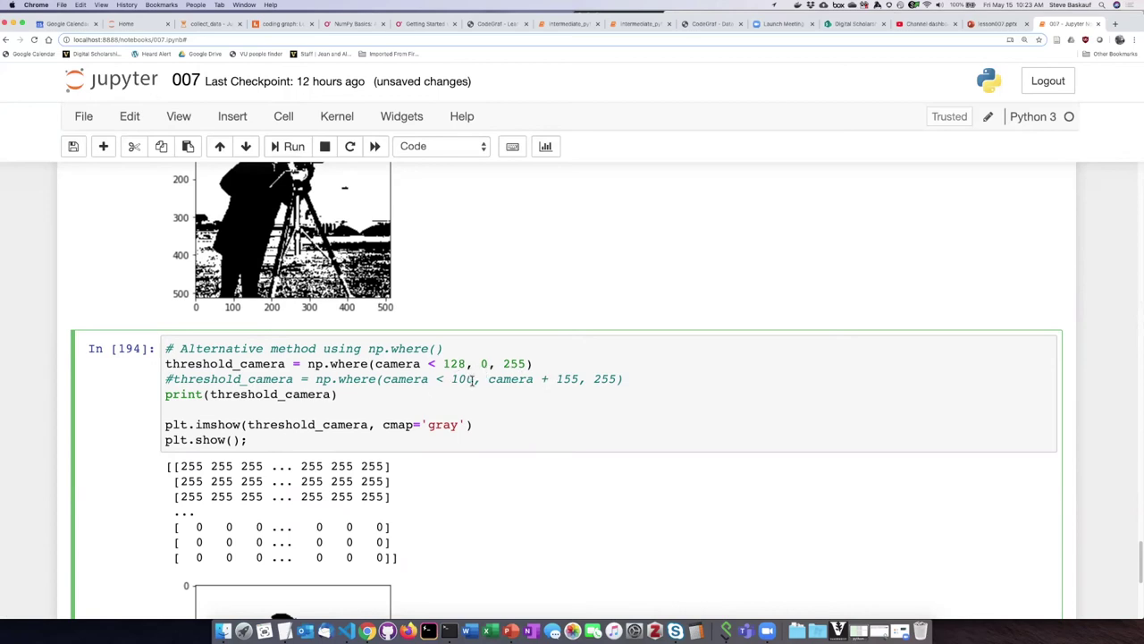
# - Comment out the 128 threshold line and uncomment the camera + 155 line
pyautogui.click(166, 363)
pyautogui.write('#')
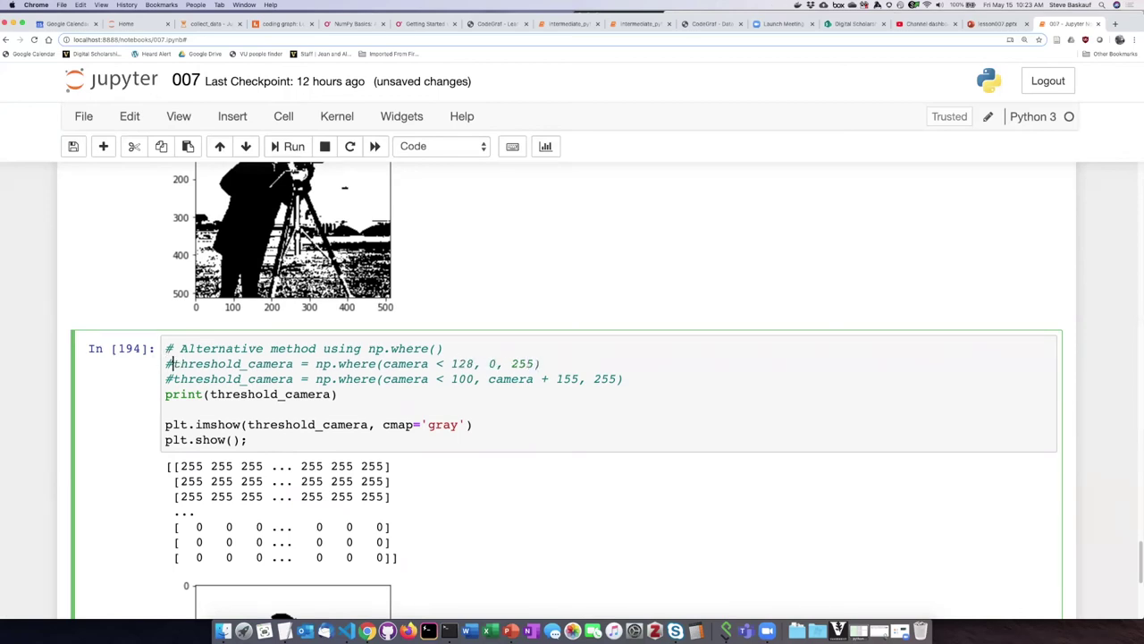
pyautogui.press('BackSpace')
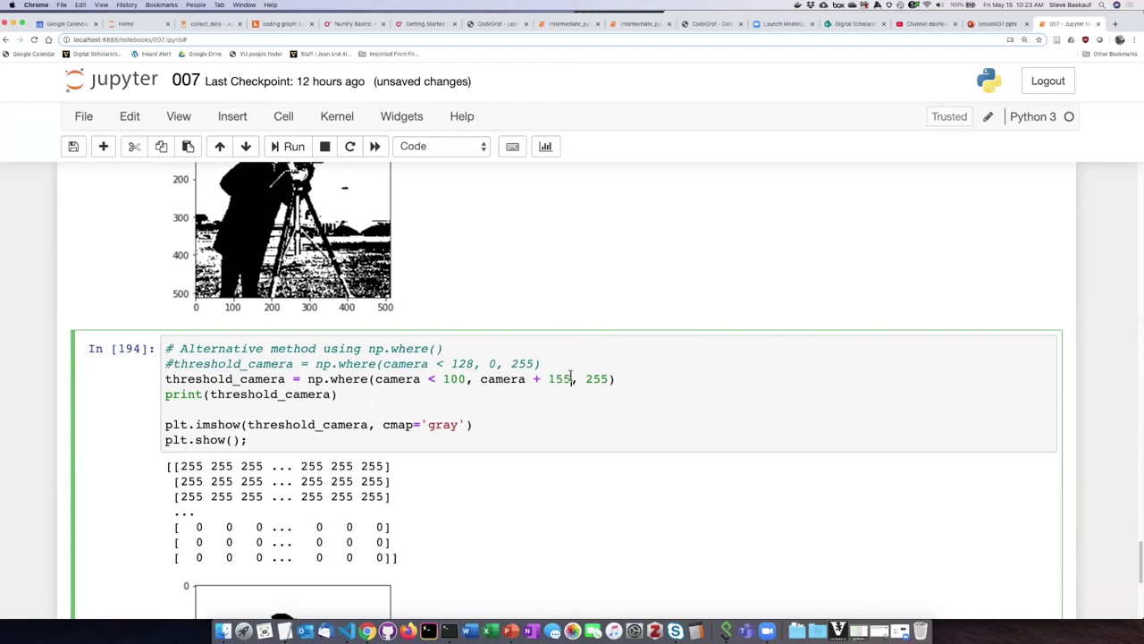
# - Highlight the camera < 100 condition, the camera + 155 expression and the 255 value in the new line
pyautogui.moveTo(571, 378); pyautogui.dragTo(474, 379)
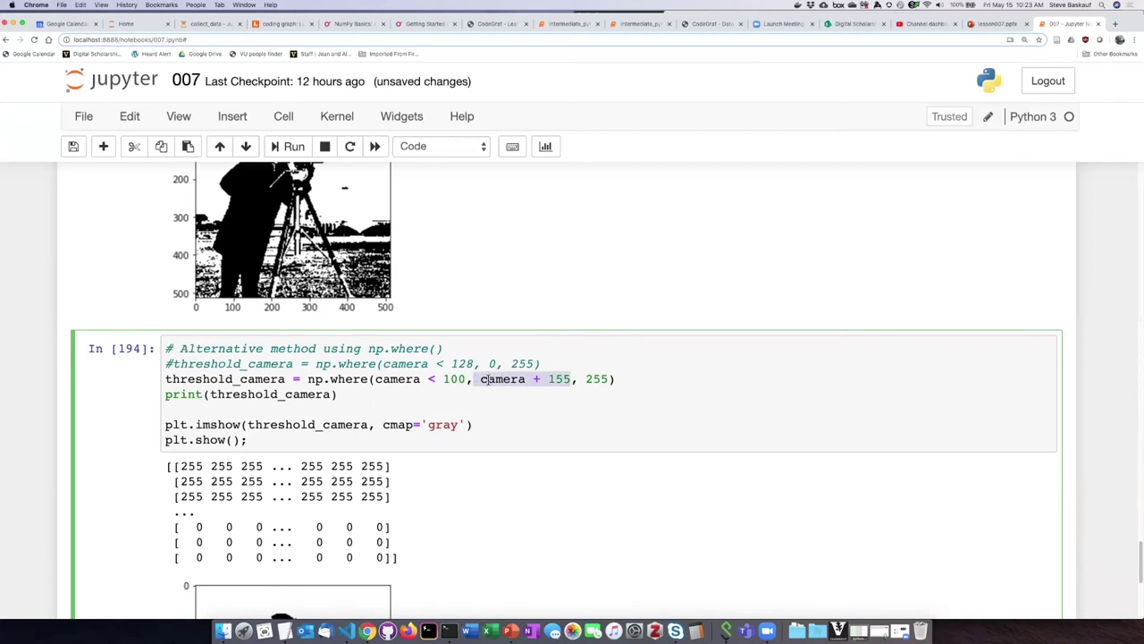
pyautogui.click(488, 379)
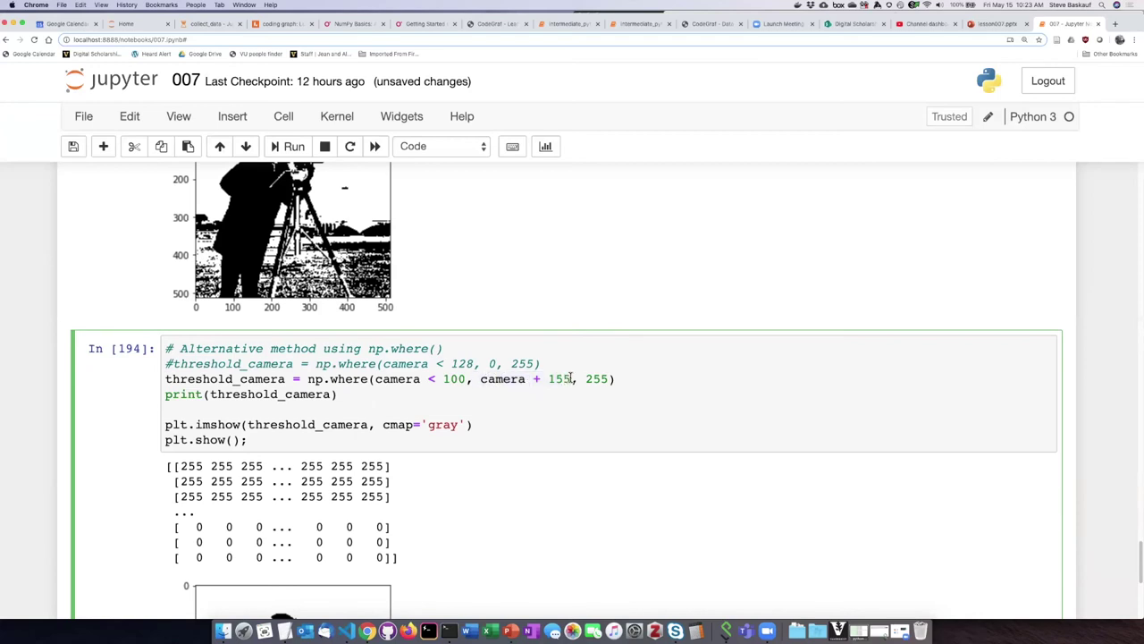
pyautogui.moveTo(542, 379); pyautogui.dragTo(480, 379)
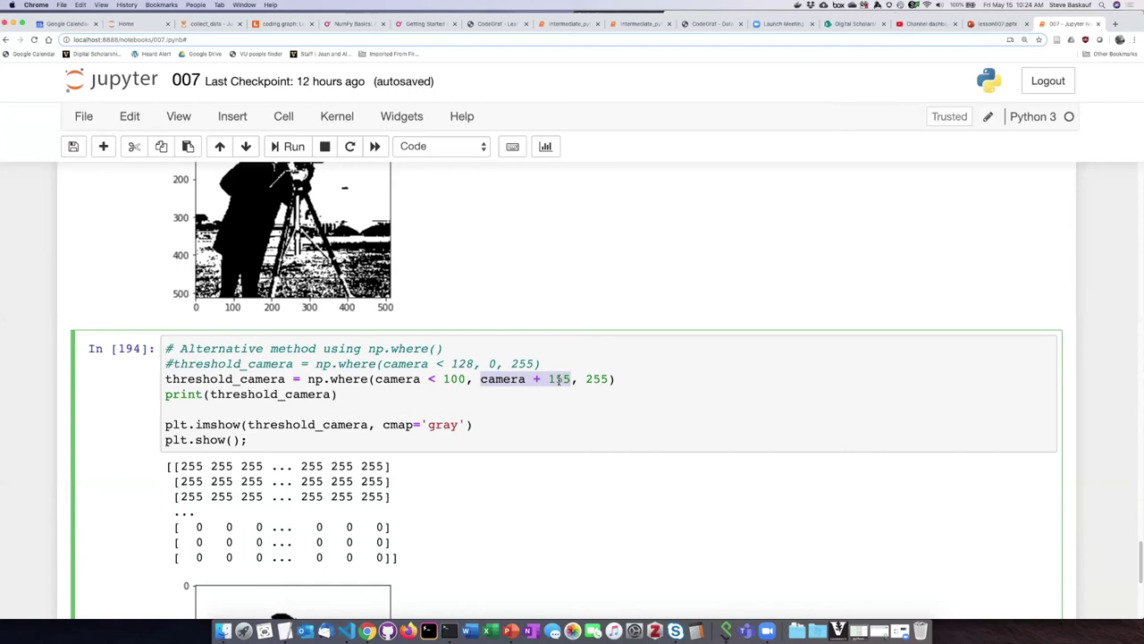
pyautogui.doubleClick(456, 379)
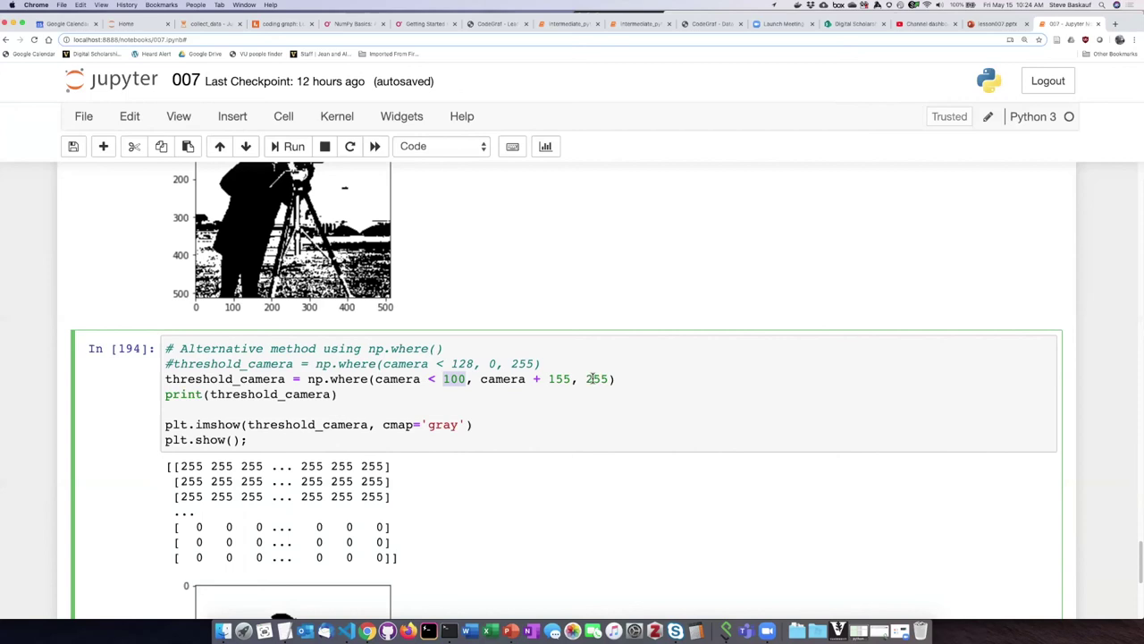
pyautogui.doubleClick(593, 379)
pyautogui.moveTo(465, 378); pyautogui.dragTo(375, 378)
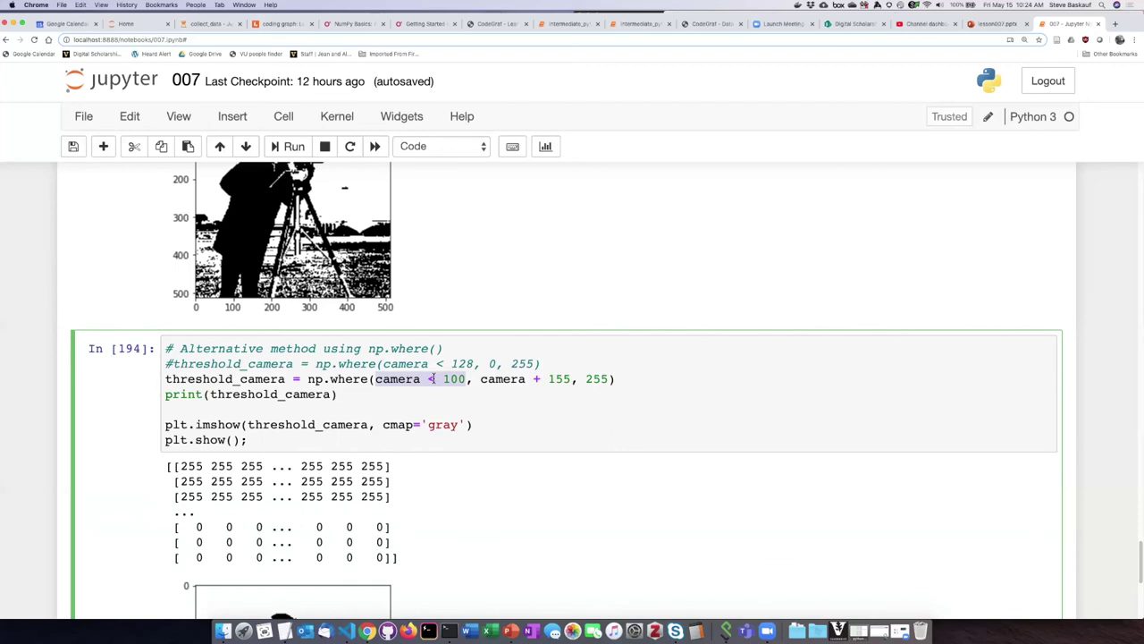
pyautogui.doubleClick(560, 378)
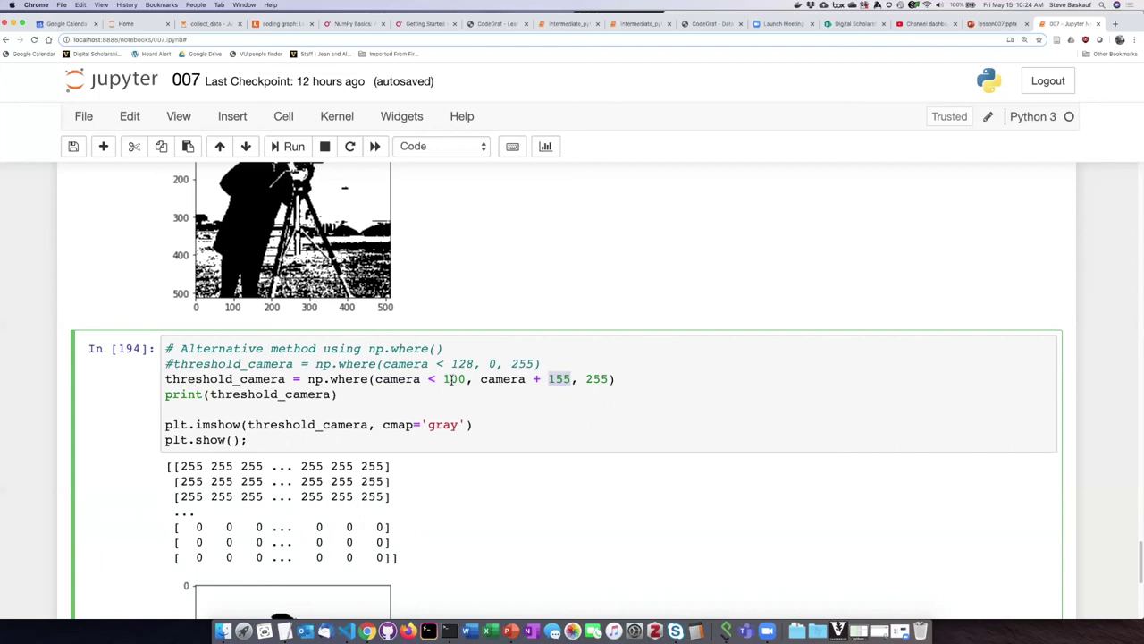
pyautogui.doubleClick(597, 379)
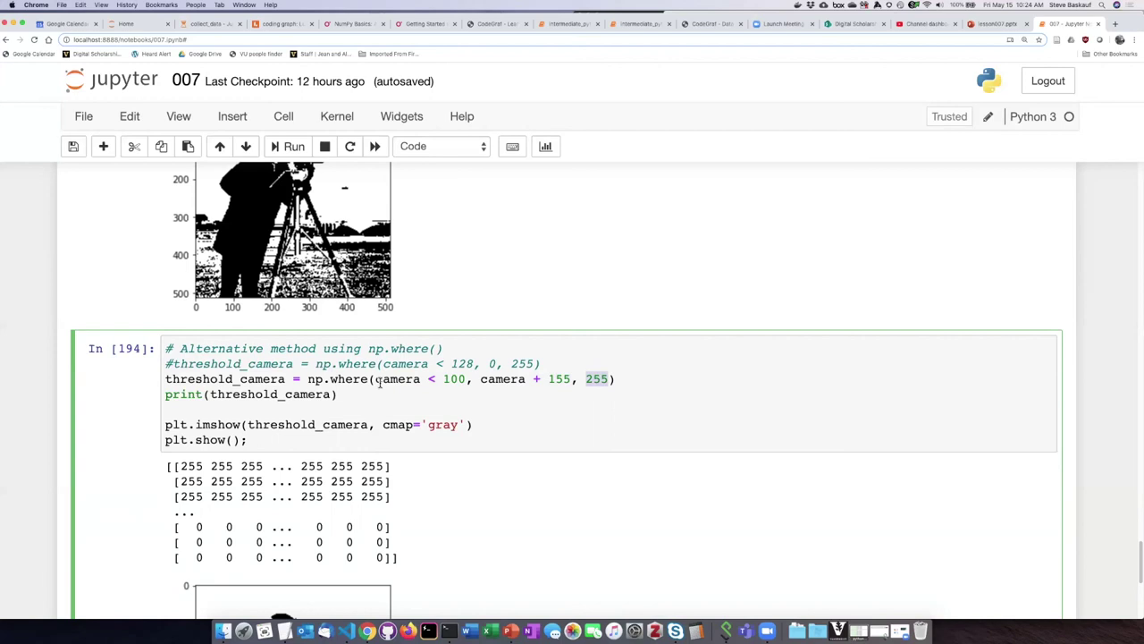
# - Rerun the edited np.where cell and scroll through the mostly-255 array and the very light image
pyautogui.click(286, 152)
pyautogui.scroll(-3, 547, 462)
pyautogui.scroll(-2, 563, 452)
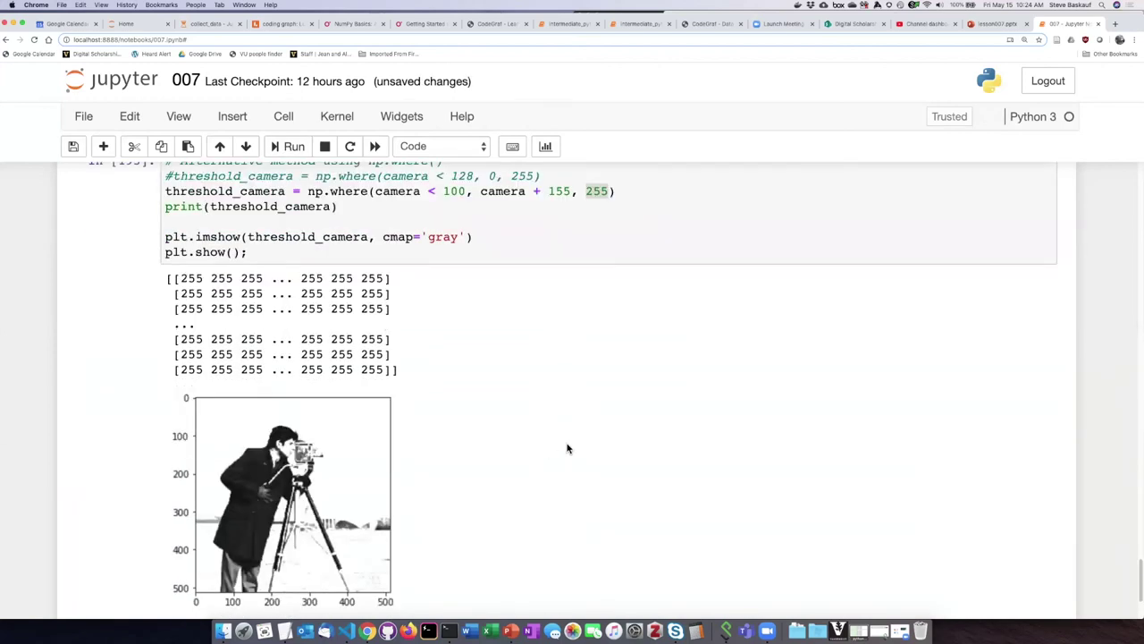
pyautogui.scroll(-1, 566, 448)
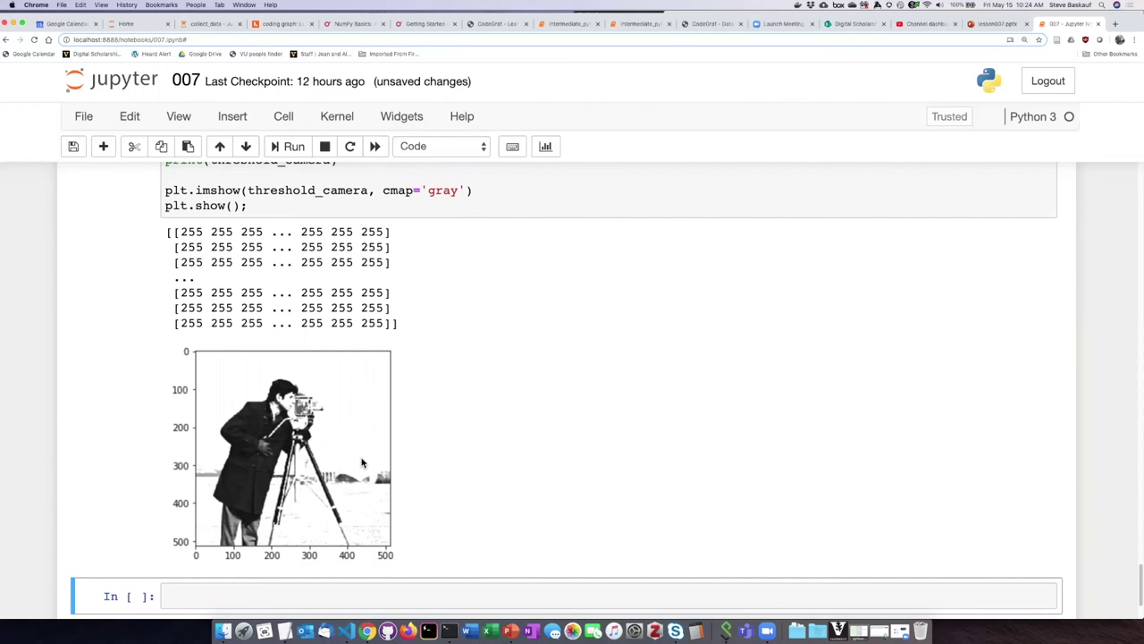
pyautogui.scroll(1, 474, 377)
pyautogui.scroll(5, 483, 375)
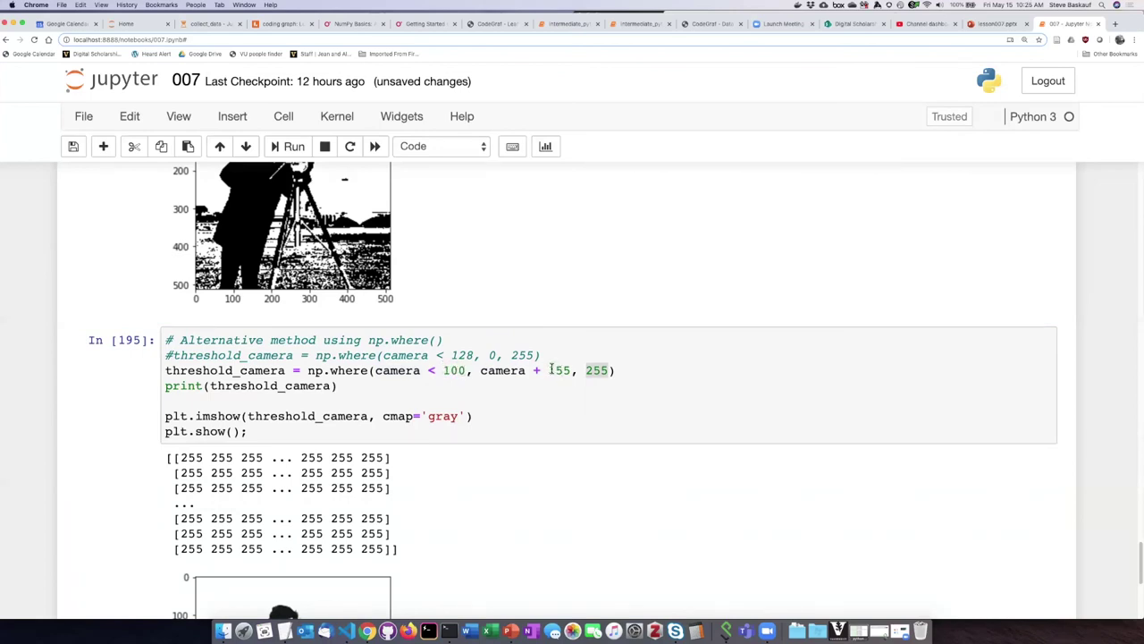
# - Change the np.where line to camera < 200, camera + 55 and rerun the cell
pyautogui.click(553, 369)
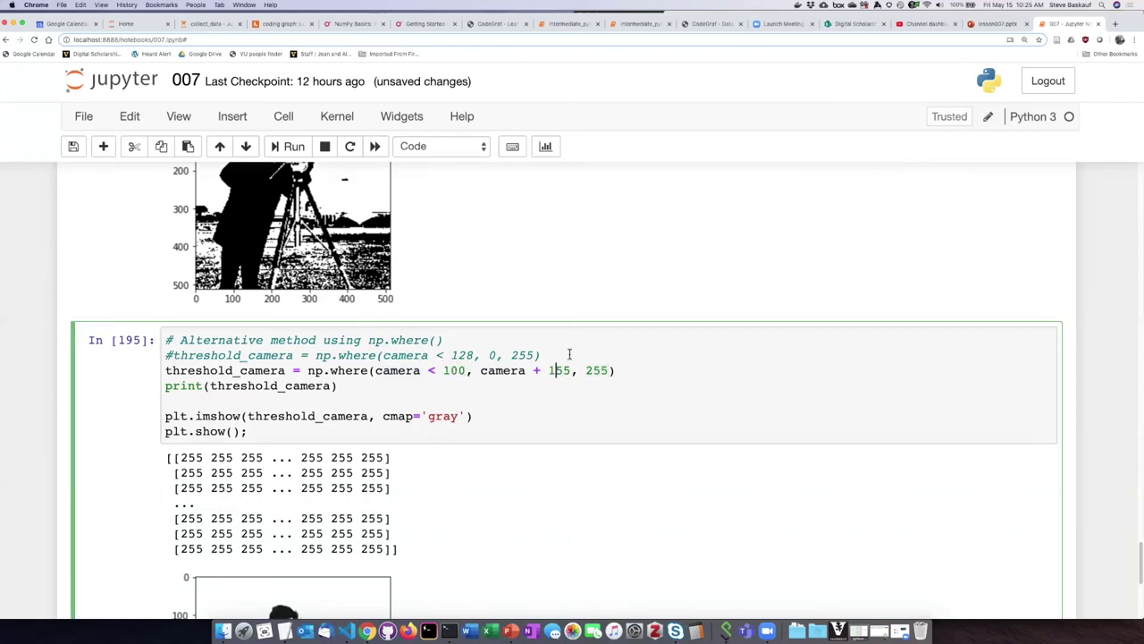
pyautogui.press('BackSpace')
pyautogui.click(451, 374)
pyautogui.press('BackSpace')
pyautogui.write('2')
pyautogui.click(291, 147)
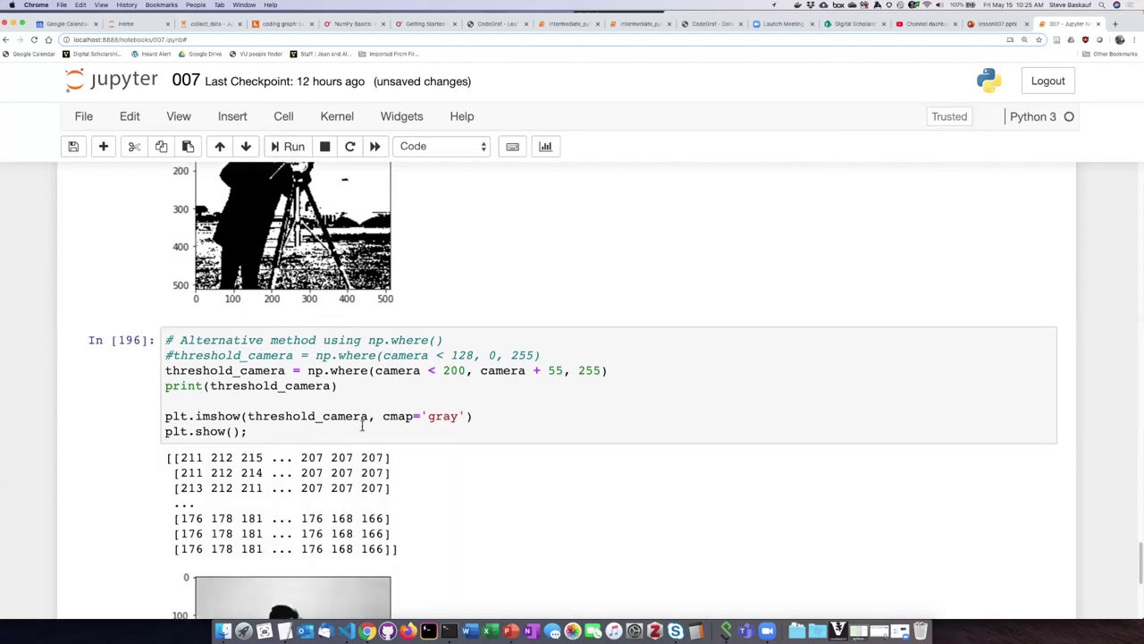
pyautogui.scroll(-5, 422, 390)
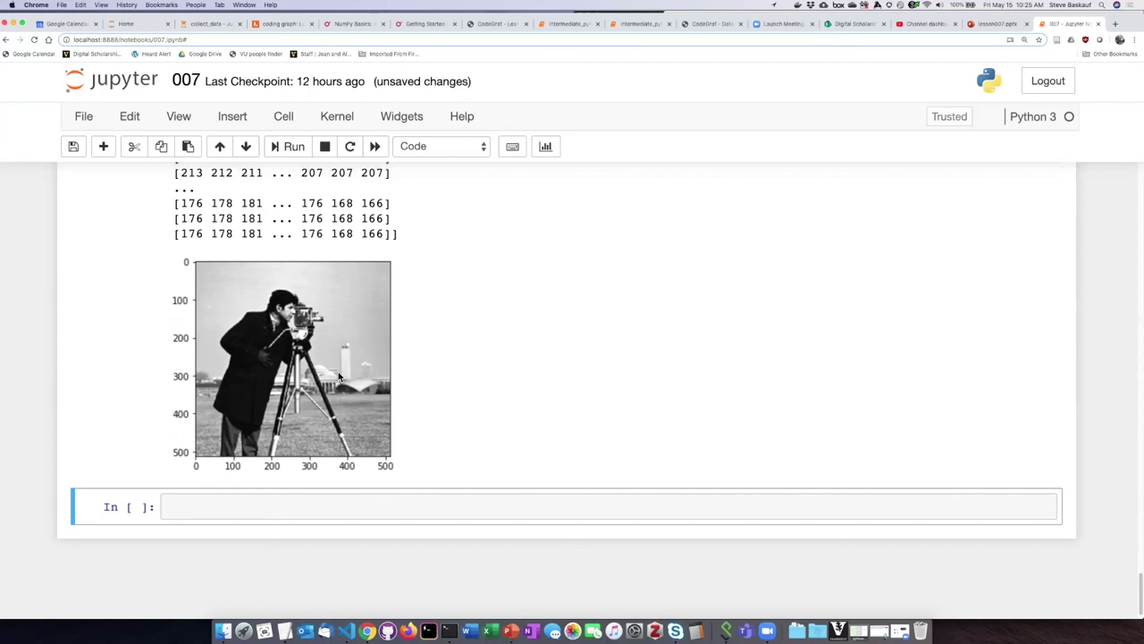
pyautogui.scroll(2, 338, 371)
pyautogui.scroll(2, 338, 371)
pyautogui.scroll(3, 344, 369)
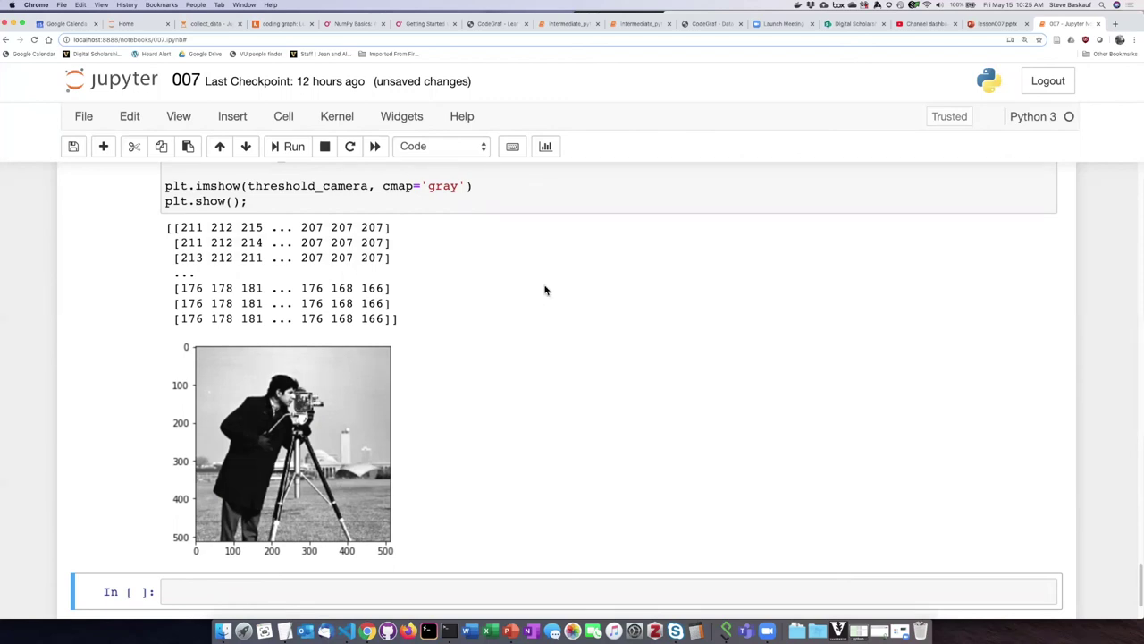
pyautogui.scroll(5, 545, 290)
pyautogui.scroll(1, 543, 286)
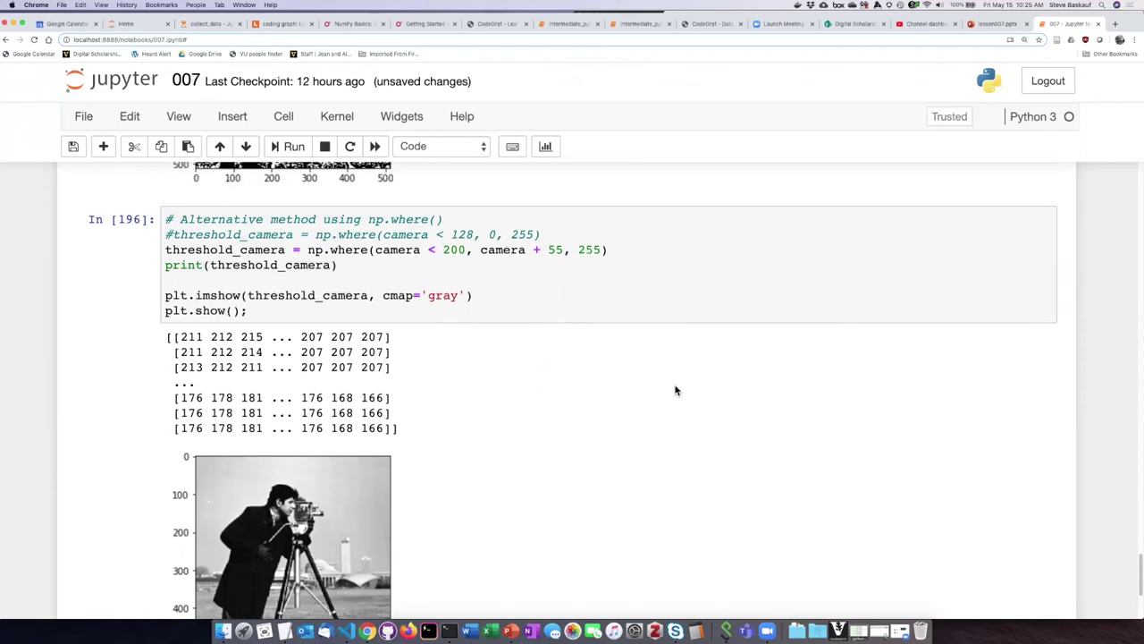
pyautogui.scroll(-4, 675, 390)
pyautogui.scroll(-4, 675, 390)
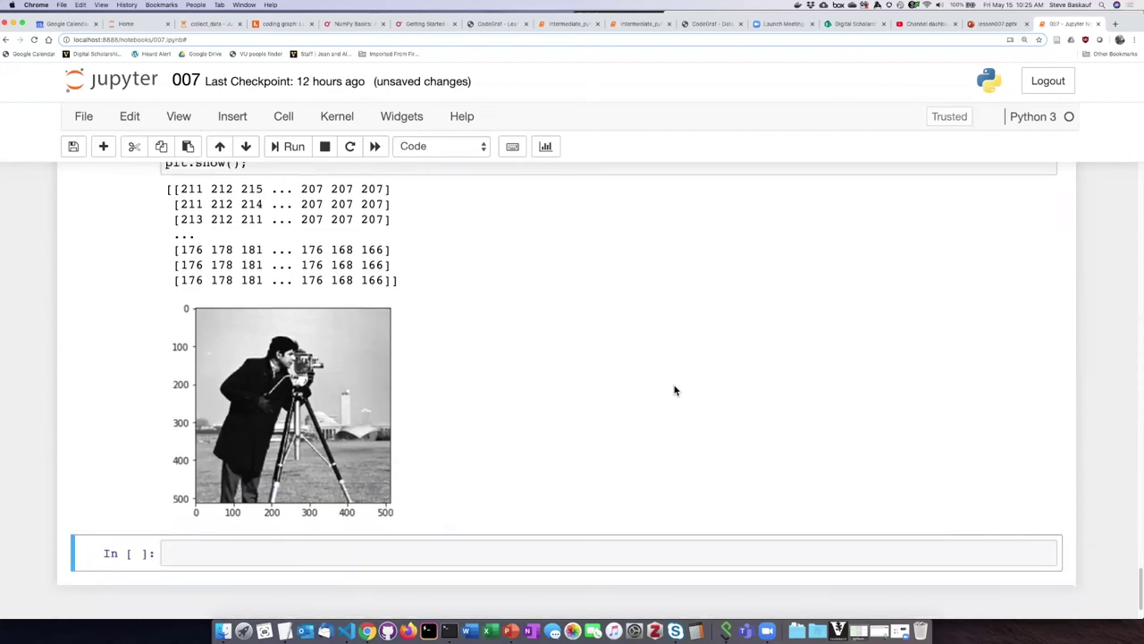
pyautogui.scroll(3, 675, 390)
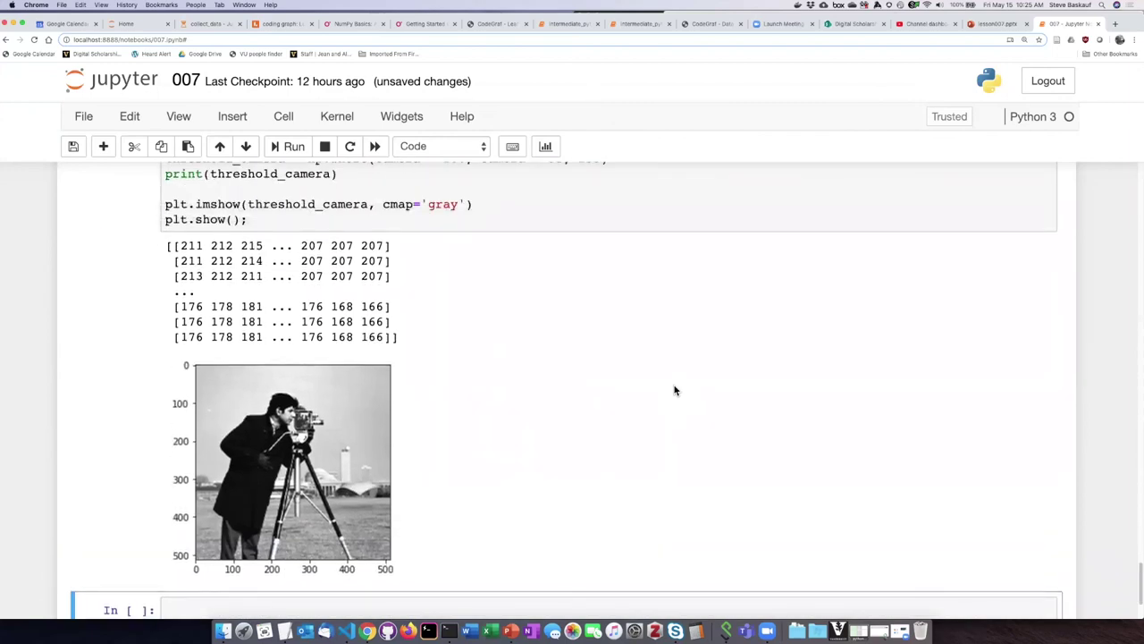
pyautogui.scroll(1, 675, 390)
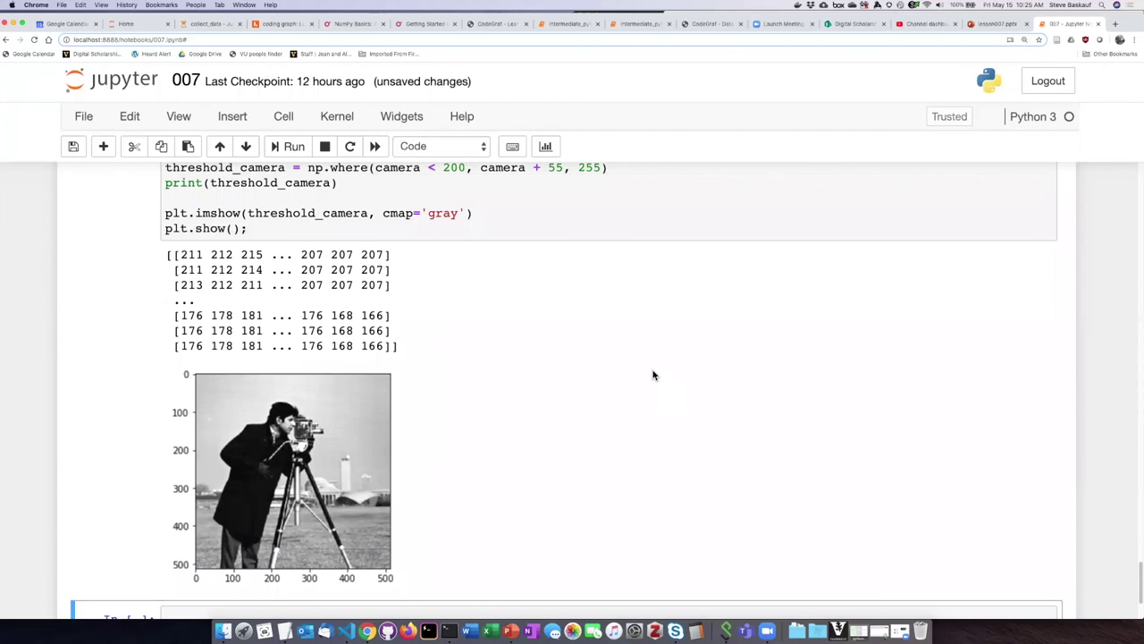